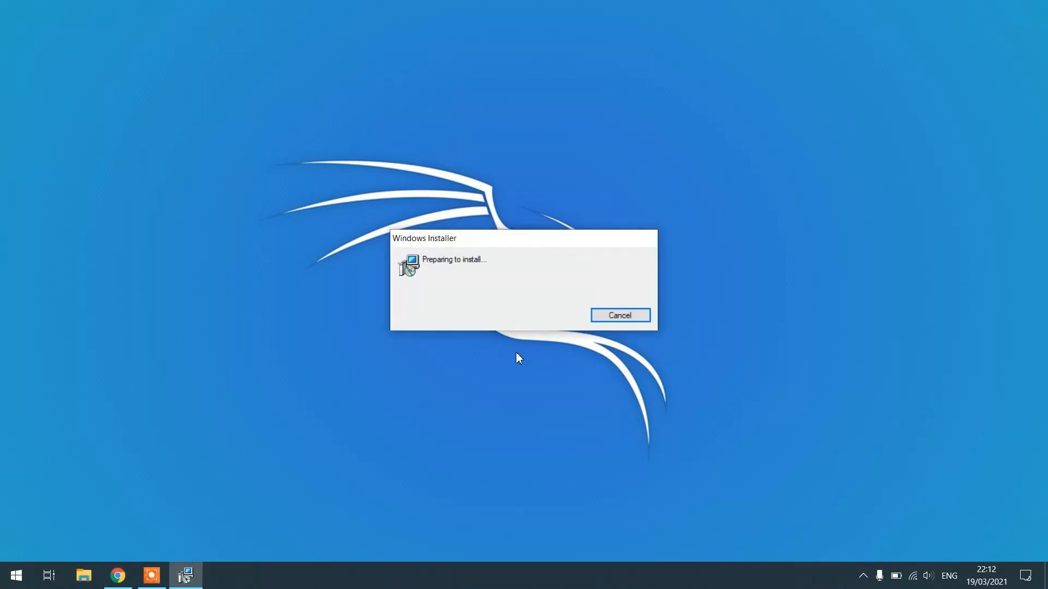
Install Oracle VM VirtualBox 6.1.18 with the default features and location, allow Oracle's USB device software, and close VirtualBox.
click(596, 395)
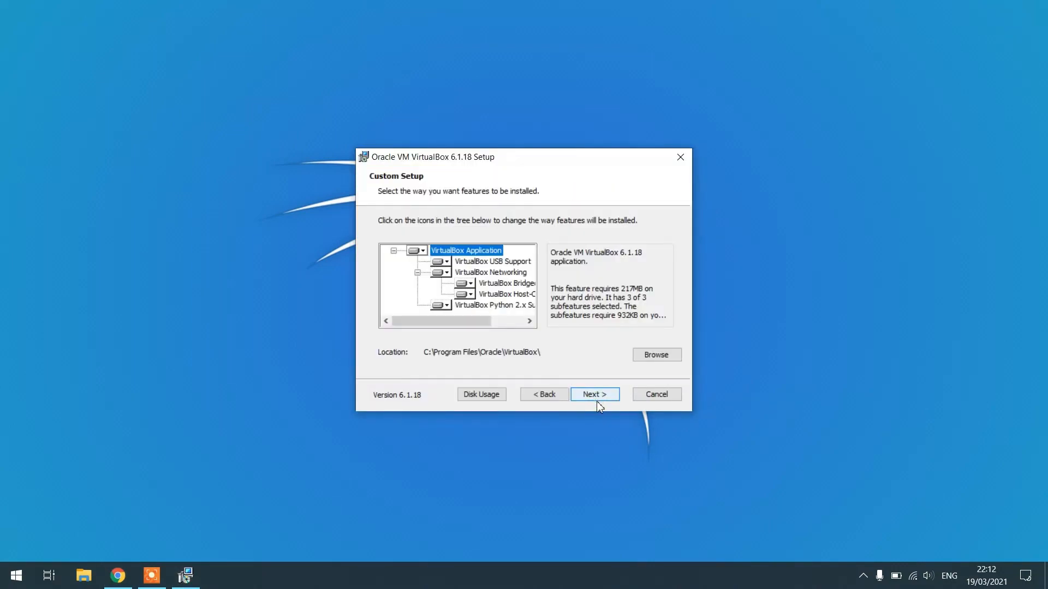
click(597, 400)
click(597, 400)
click(598, 400)
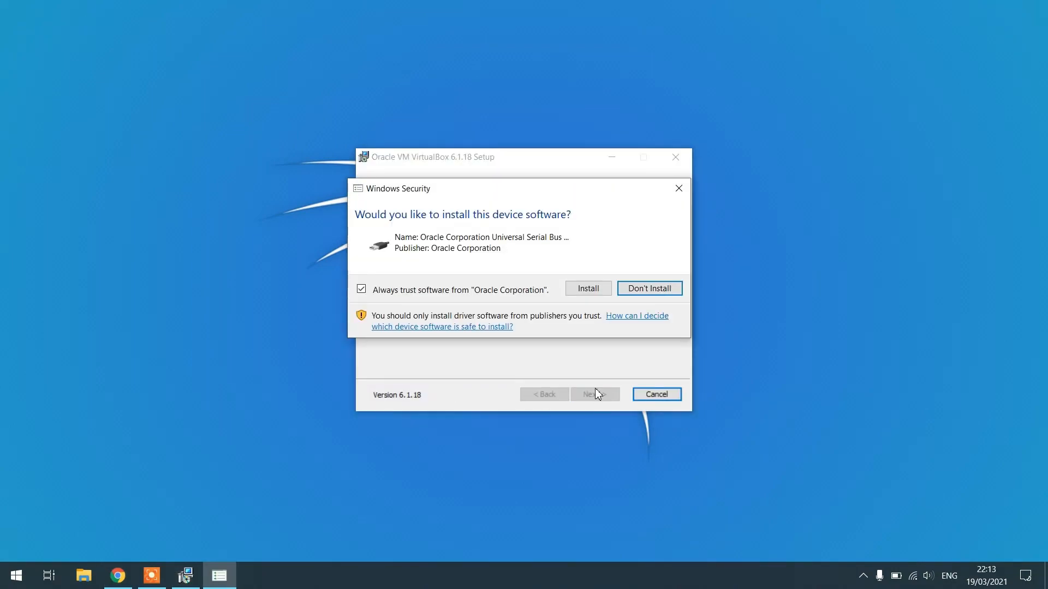
click(588, 291)
click(592, 395)
click(772, 154)
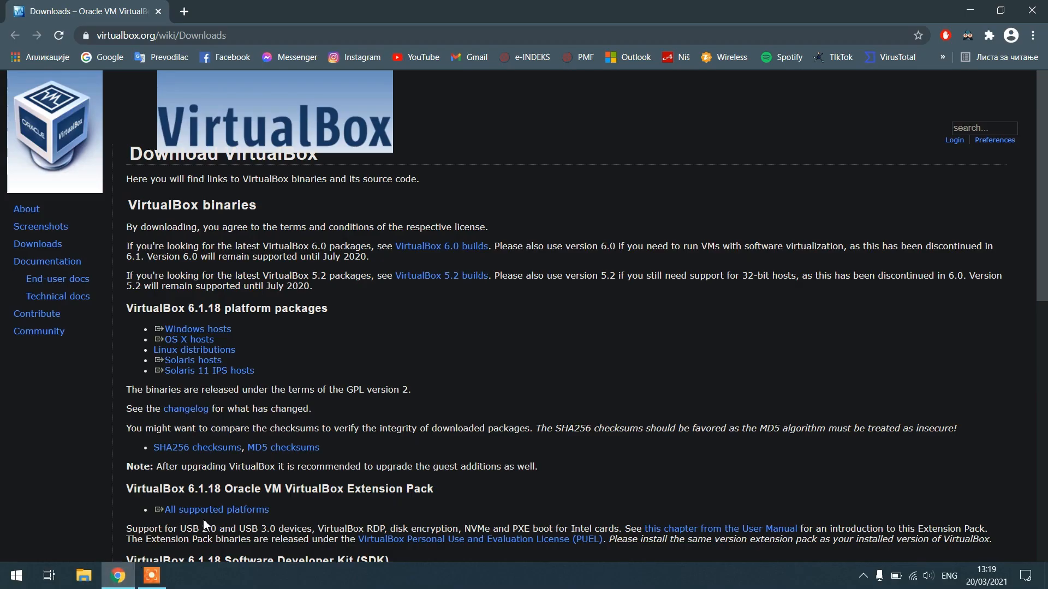
Download the VirtualBox 6.1.18 Extension Pack for all supported platforms and launch Oracle VM VirtualBox.
click(232, 509)
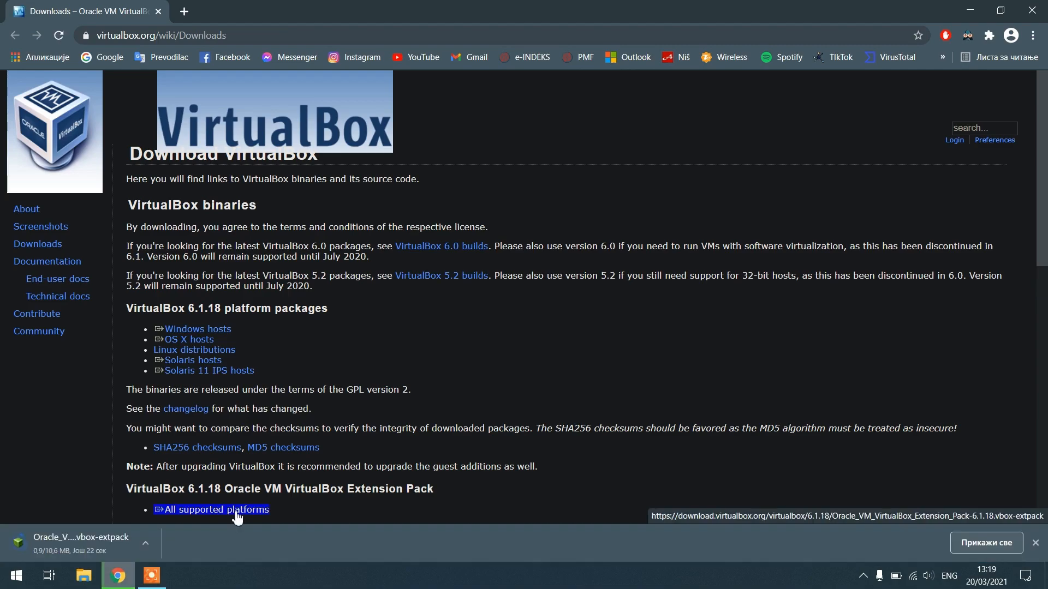
click(16, 575)
click(103, 167)
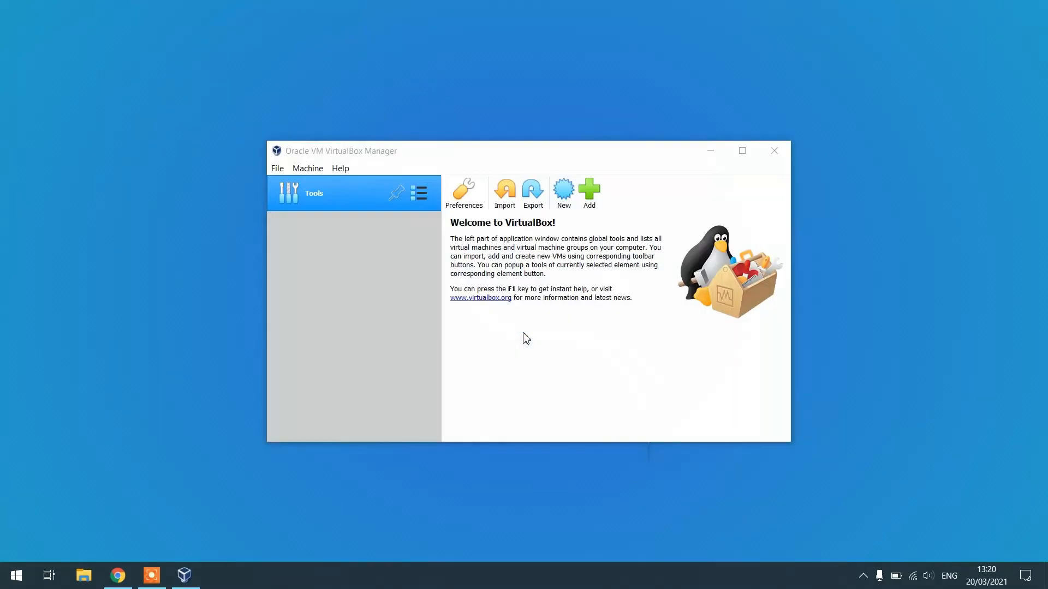
Add the Oracle_VM_VirtualBox_Extension_Pack-6.1.18 file from Downloads as an extension package in the VirtualBox preferences.
click(277, 168)
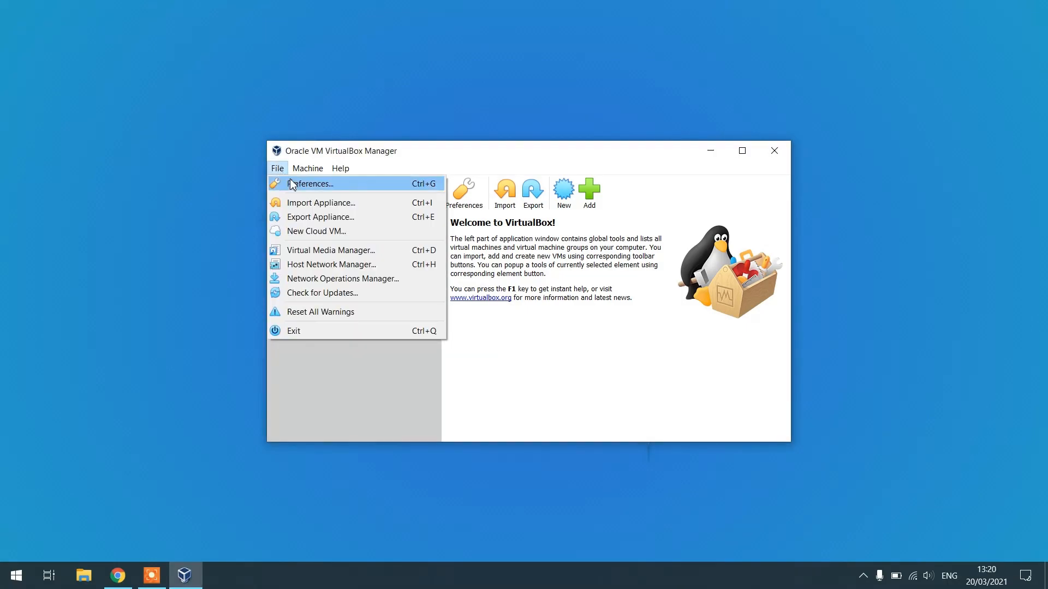
click(295, 186)
click(419, 320)
click(671, 235)
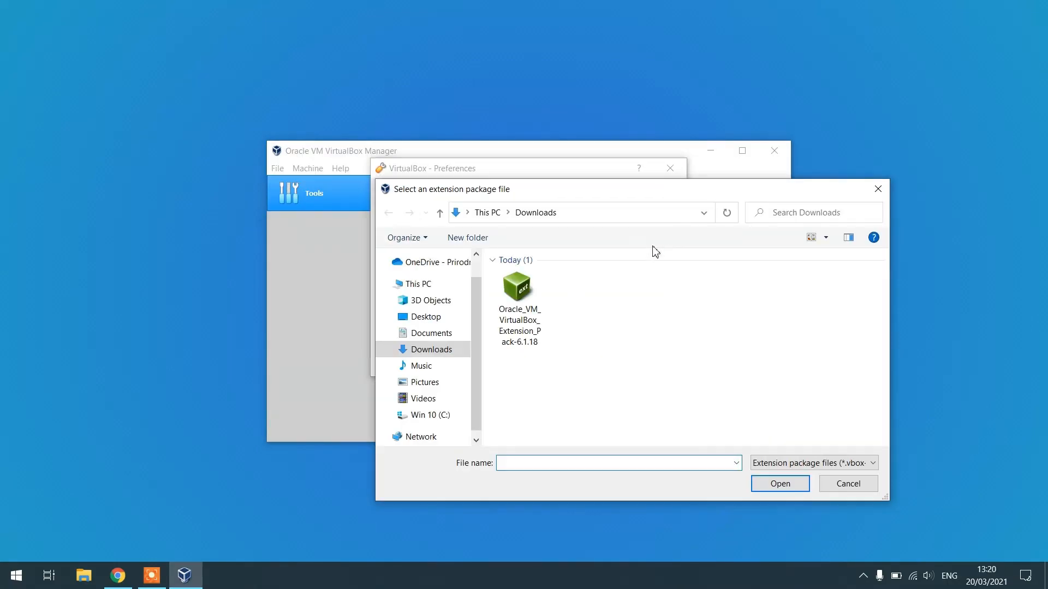
click(521, 299)
click(764, 481)
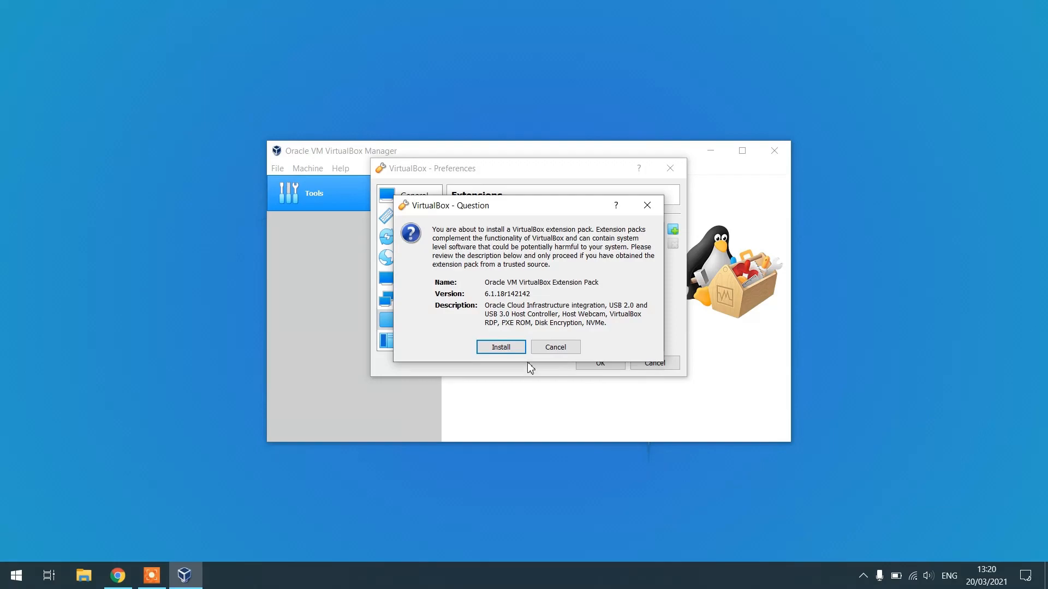
Install the extension pack, agree to its licence, save the preferences and close VirtualBox.
click(507, 350)
drag(678, 188, 678, 363)
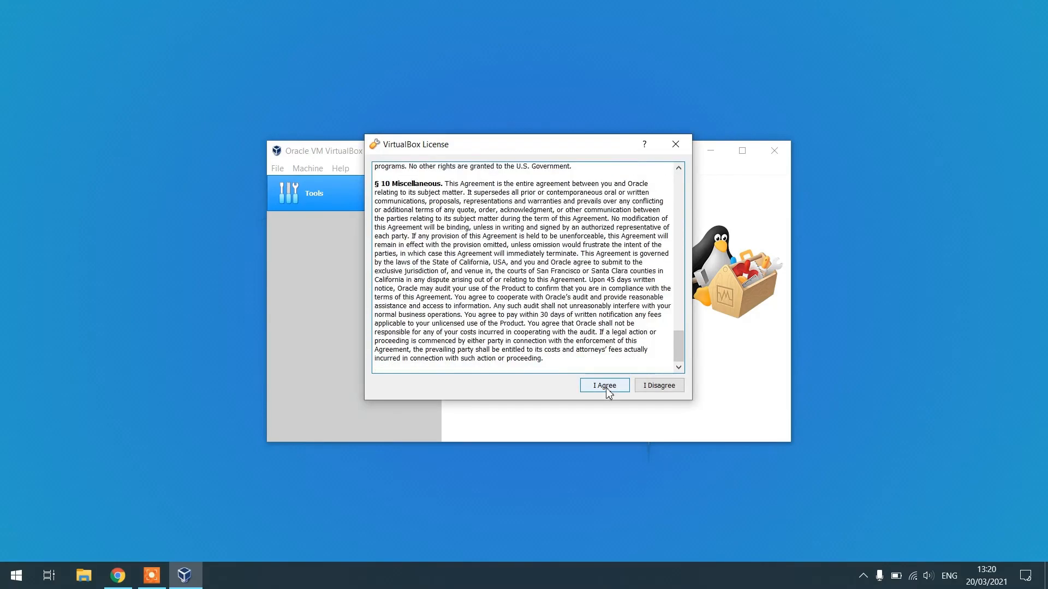
click(604, 385)
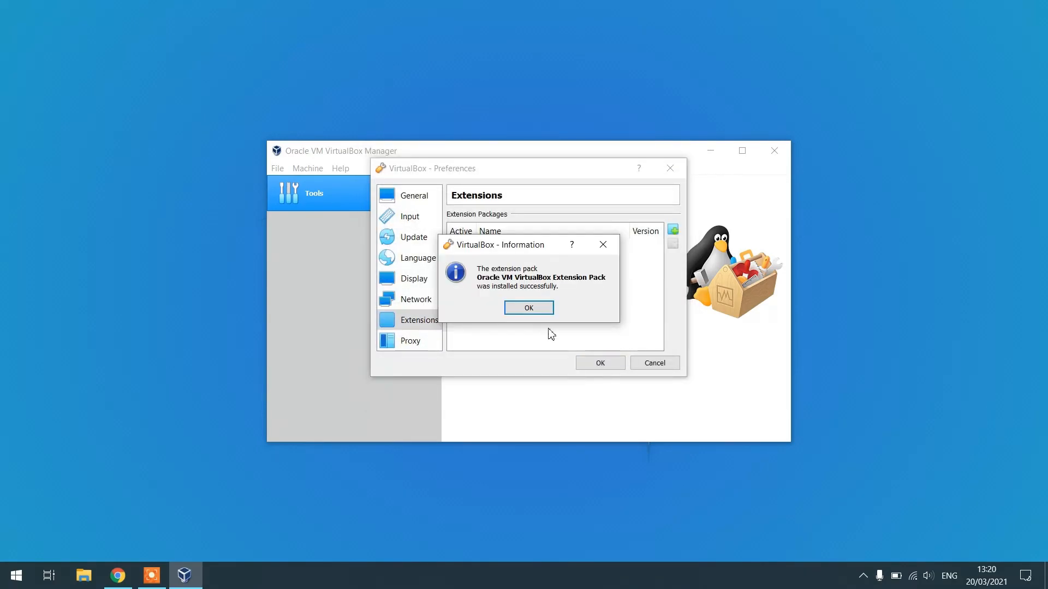
click(537, 311)
click(607, 364)
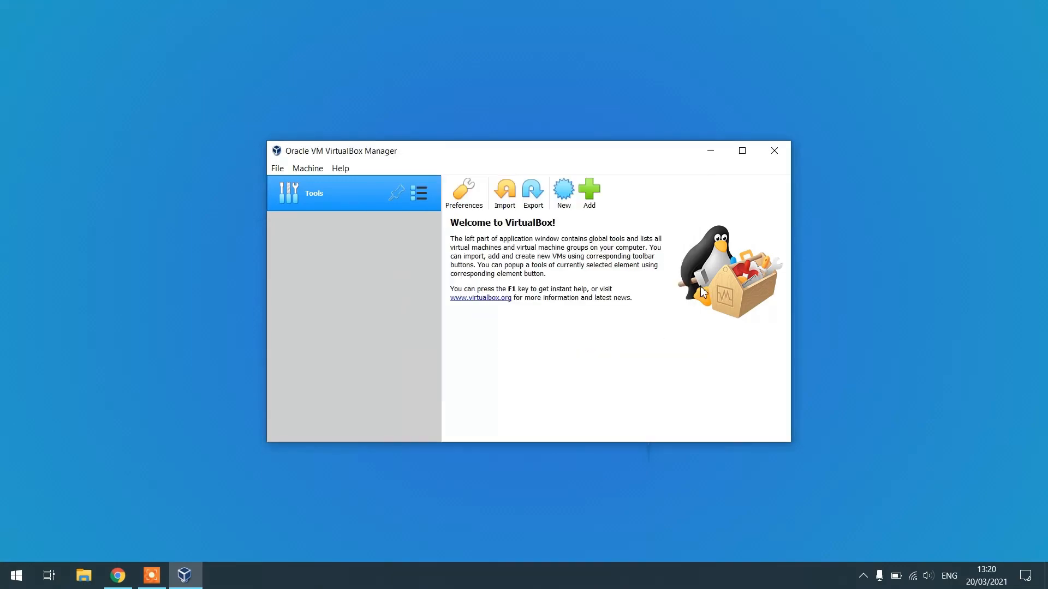
click(774, 151)
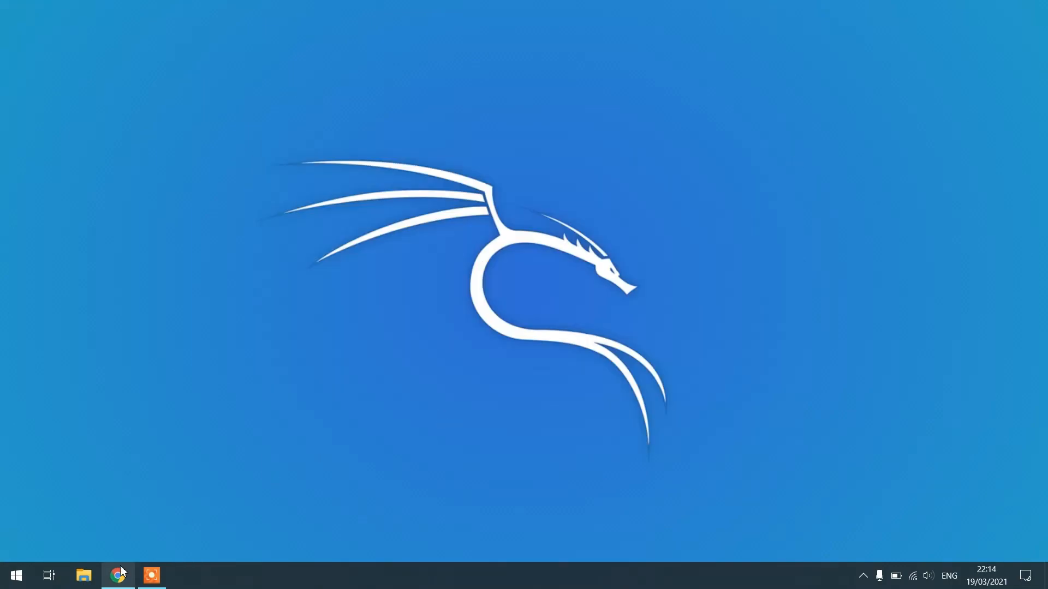
click(118, 575)
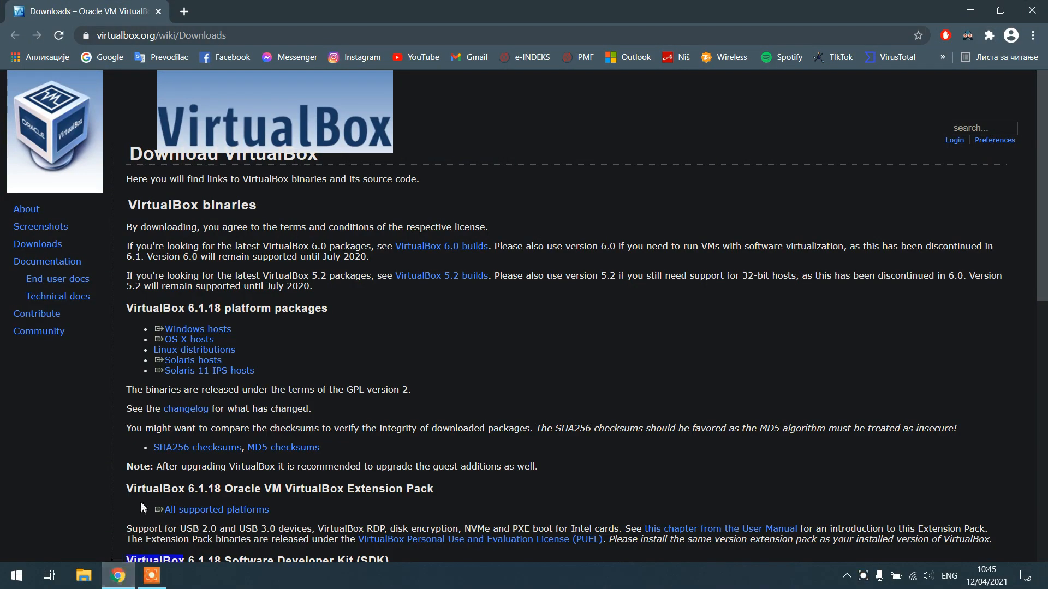
click(184, 11)
right_click(185, 36)
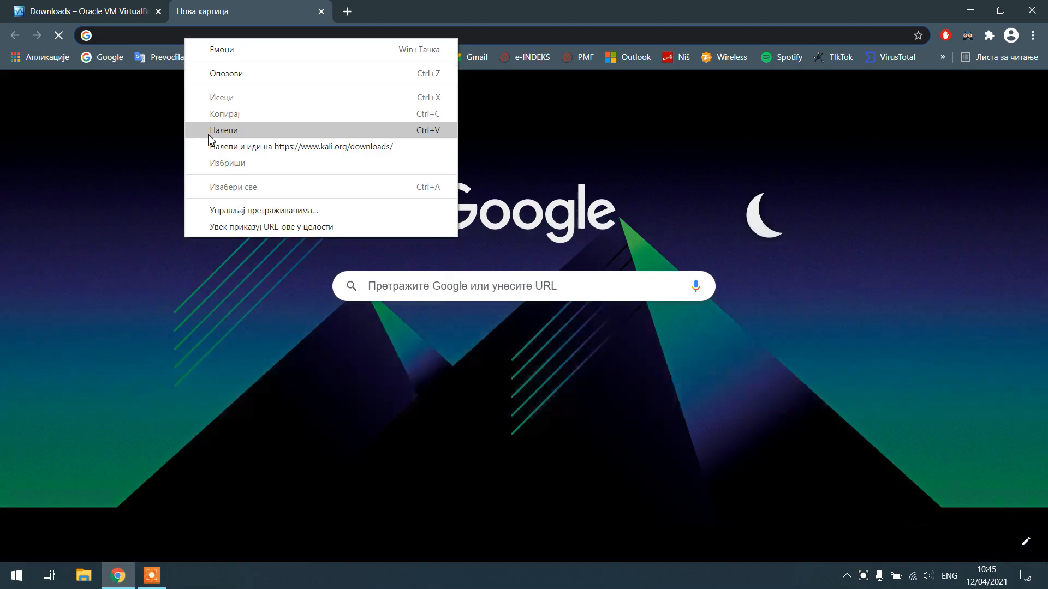
click(216, 143)
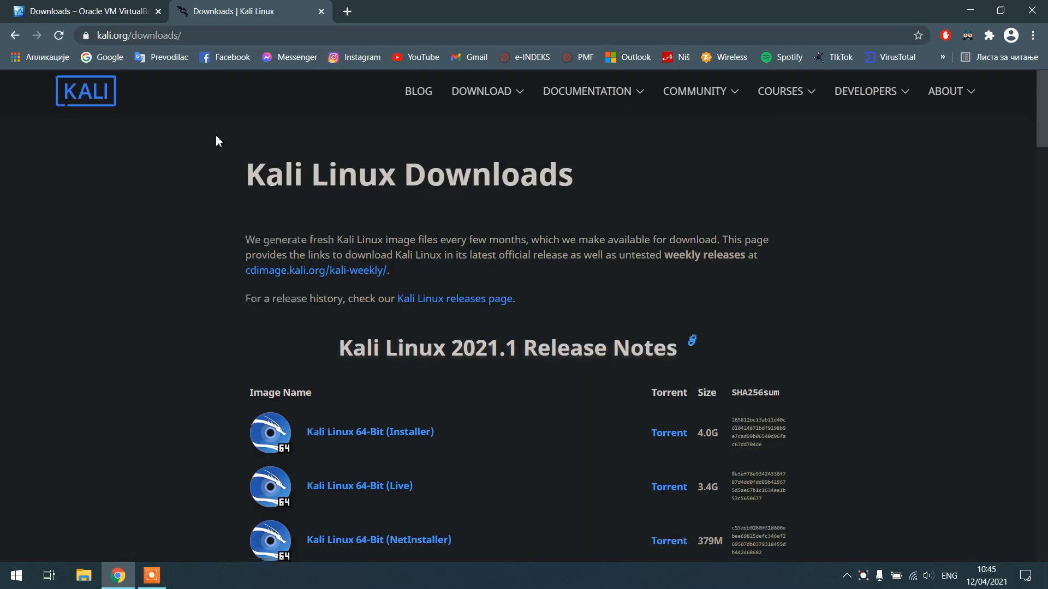
scroll(216, 141, down, 14)
scroll(216, 141, down, 9)
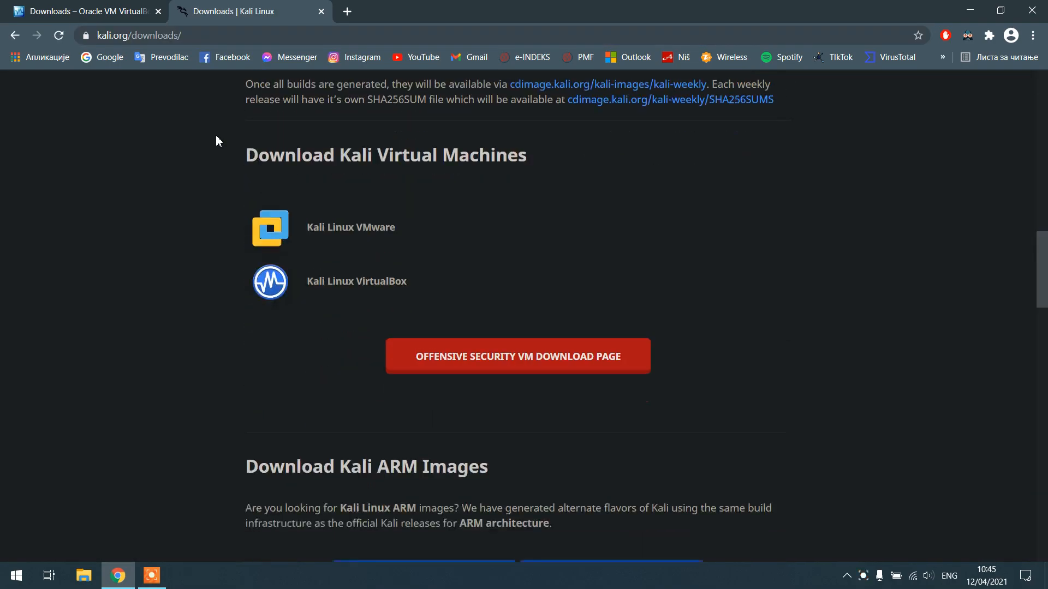
click(521, 174)
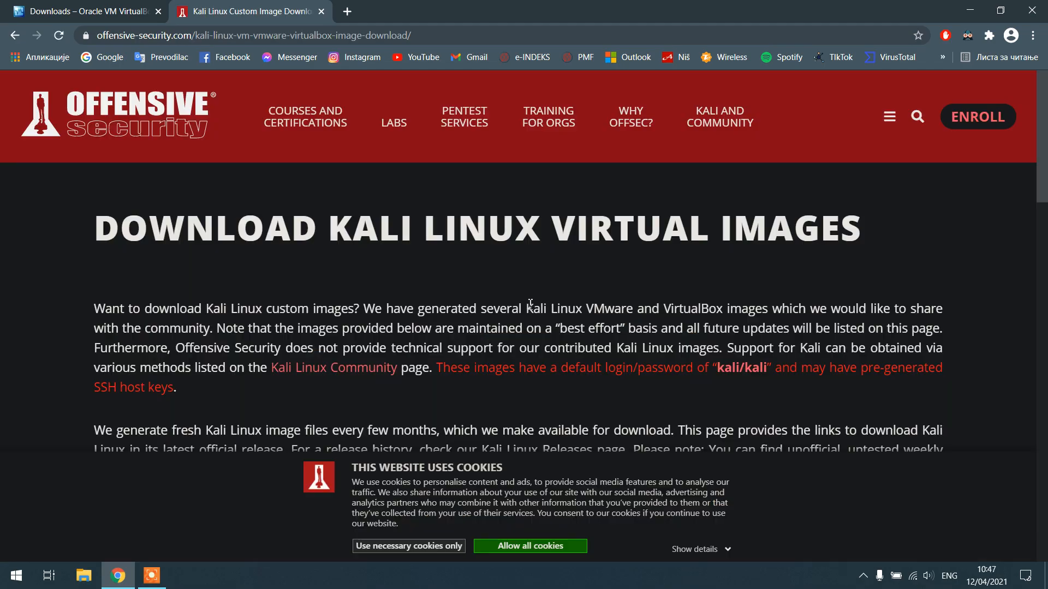
Expand the Kali Linux VirtualBox images section and download the Kali Linux VirtualBox 64-Bit (OVA) image.
scroll(529, 304, down, 10)
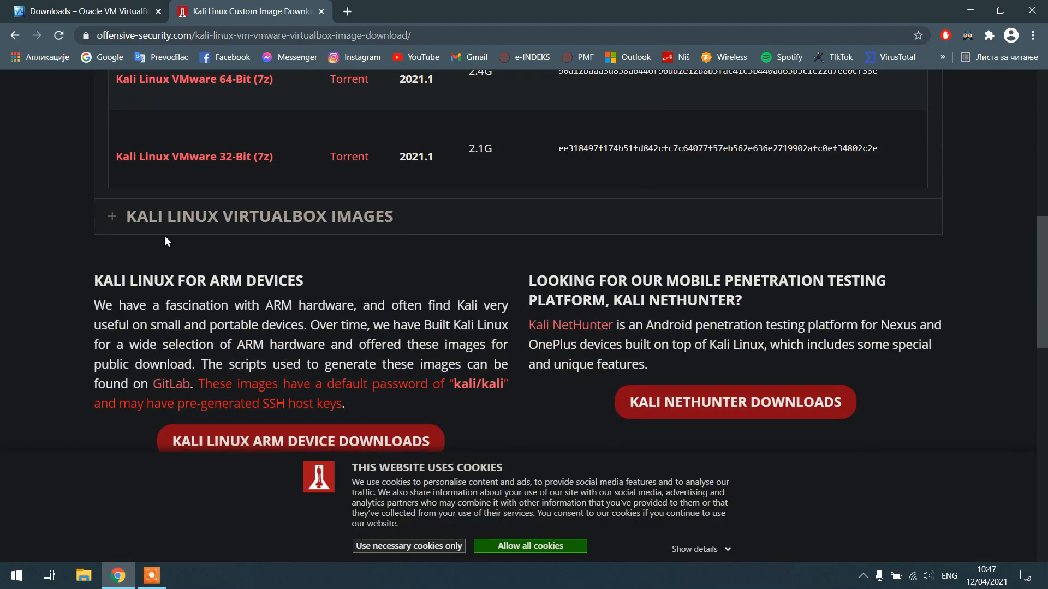
click(110, 220)
scroll(110, 221, up, 2)
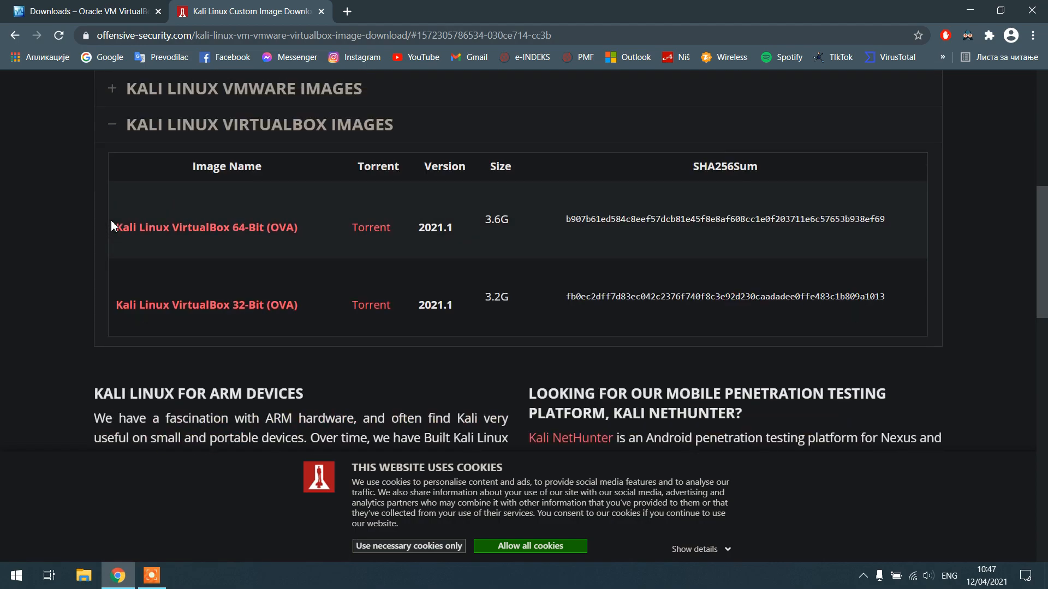
click(222, 229)
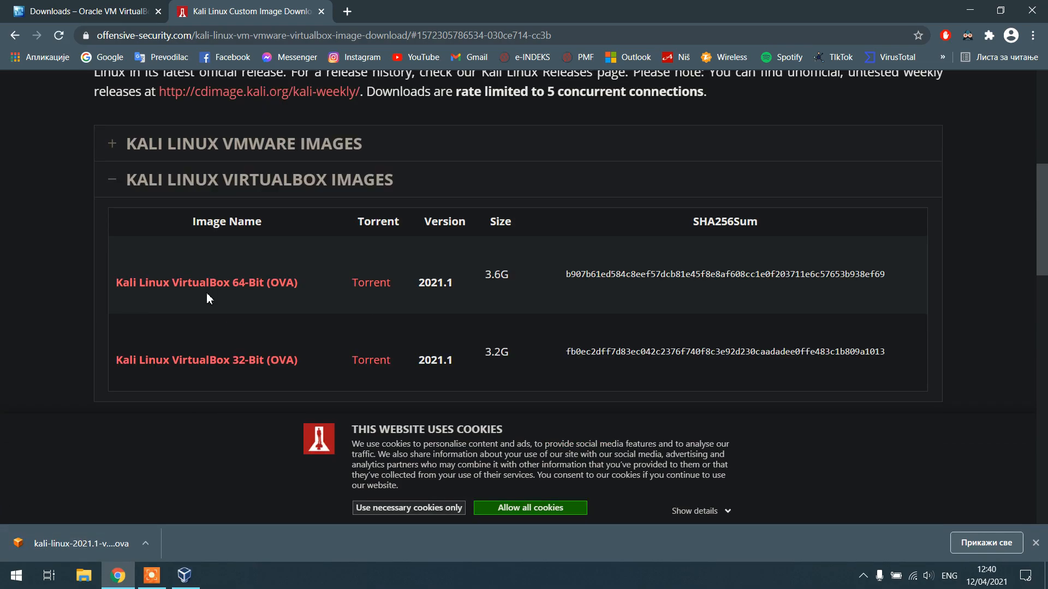
Open the downloaded kali-linux-2021.1-vbox-amd64 file from its folder, import the appliance with default settings, and agree to the software licence.
click(145, 543)
click(215, 496)
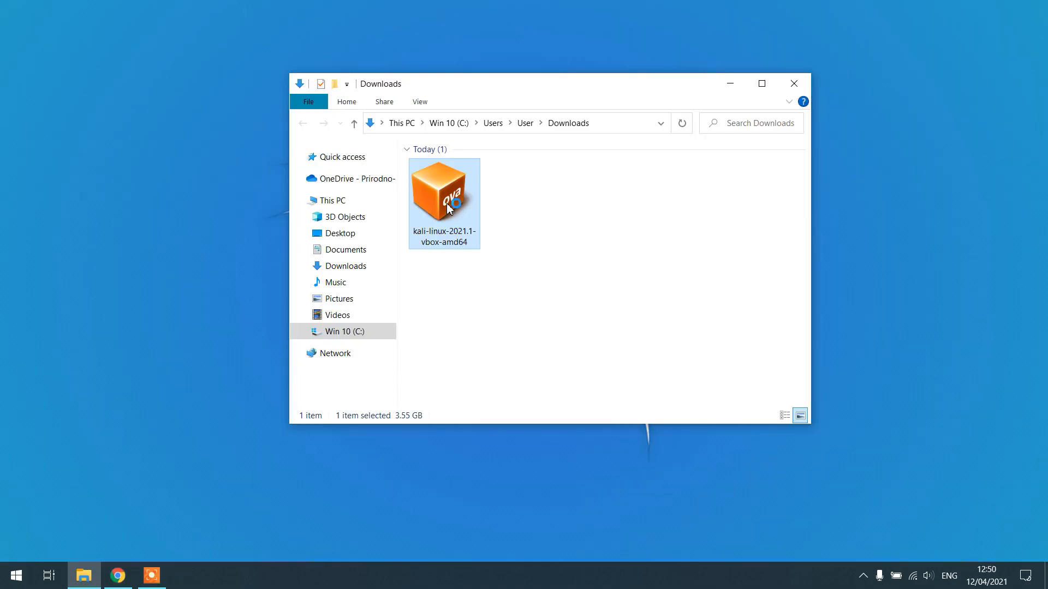
double_click(447, 206)
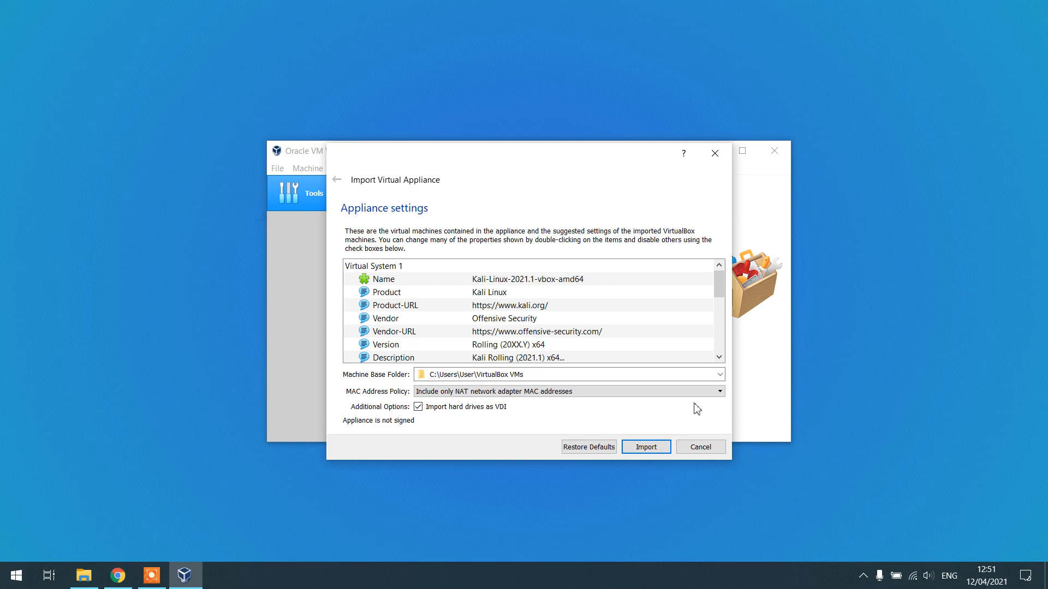
drag(719, 297, 724, 363)
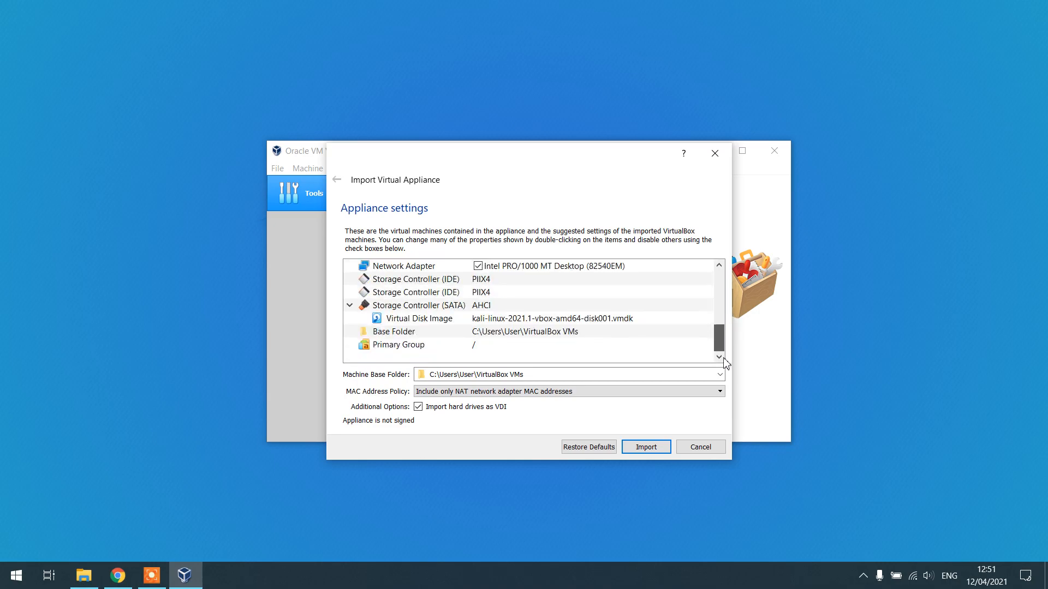
click(646, 447)
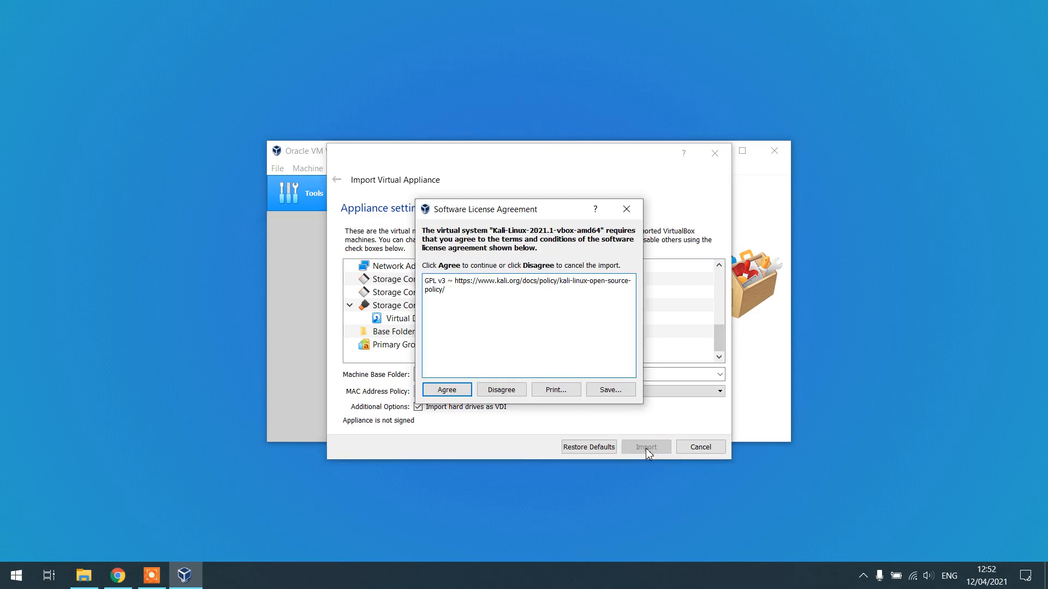
click(460, 391)
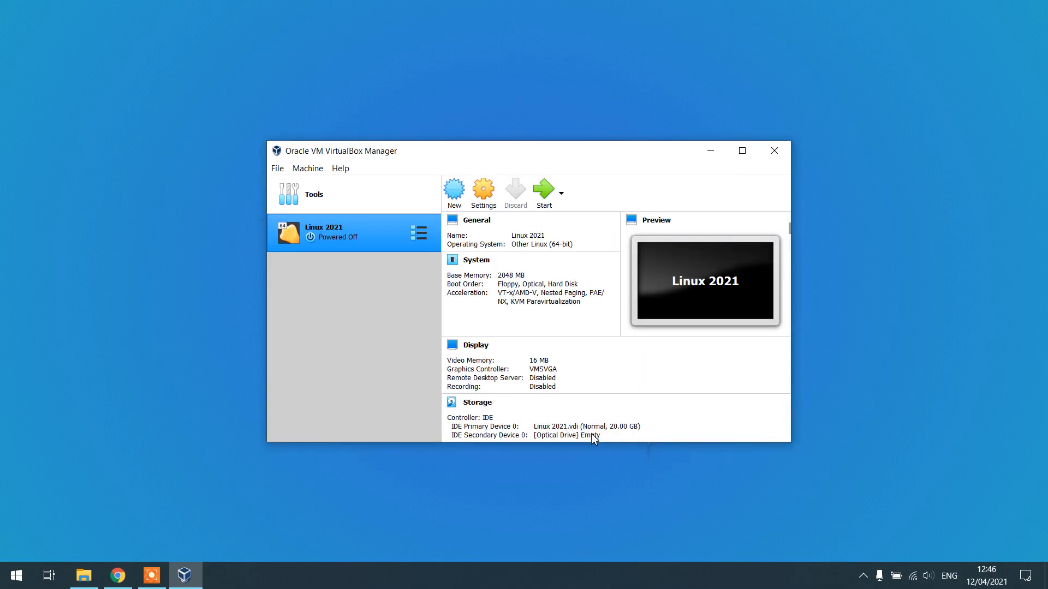
Set the virtual machine to 2 processors in its System settings, keeping the execution cap at 100%.
click(480, 188)
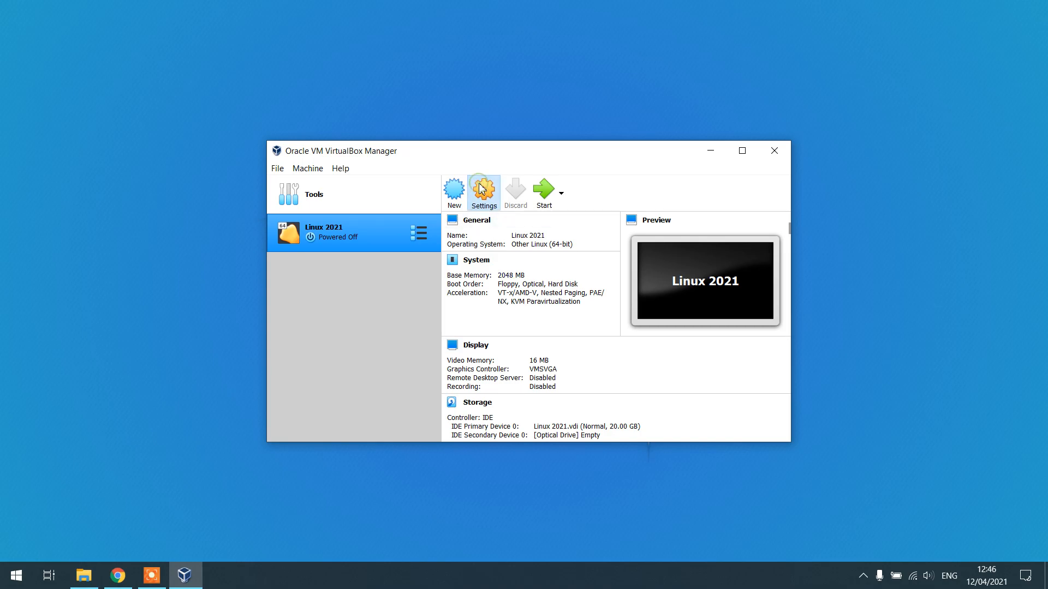
click(409, 198)
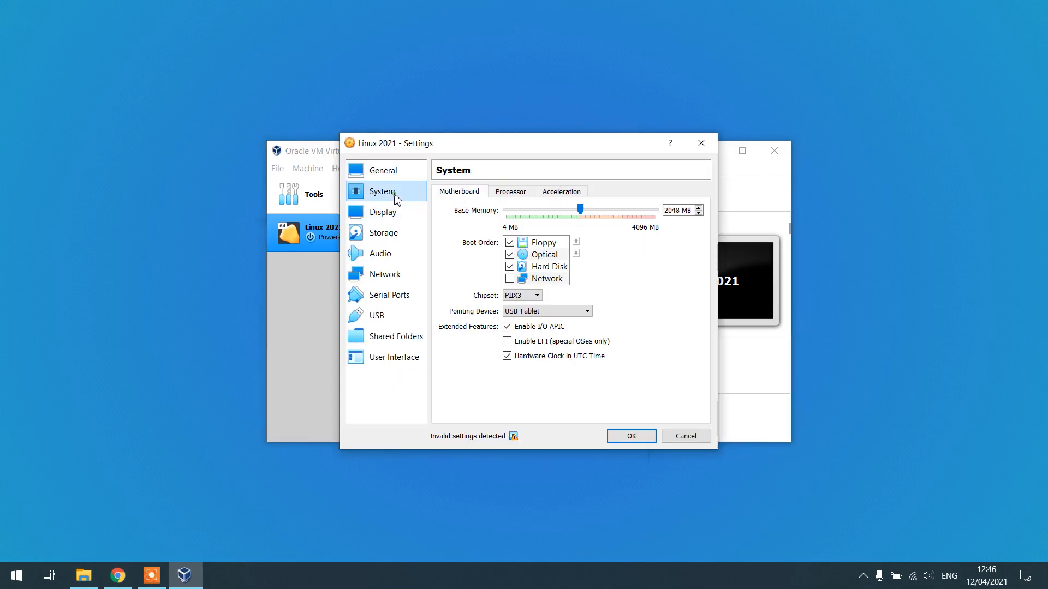
click(509, 193)
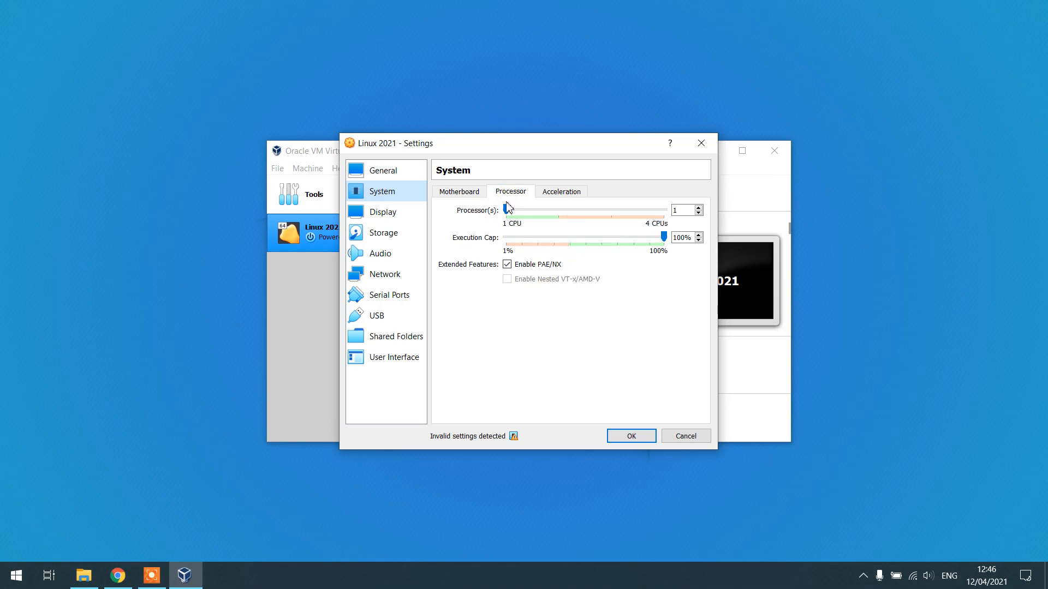
drag(506, 211, 558, 212)
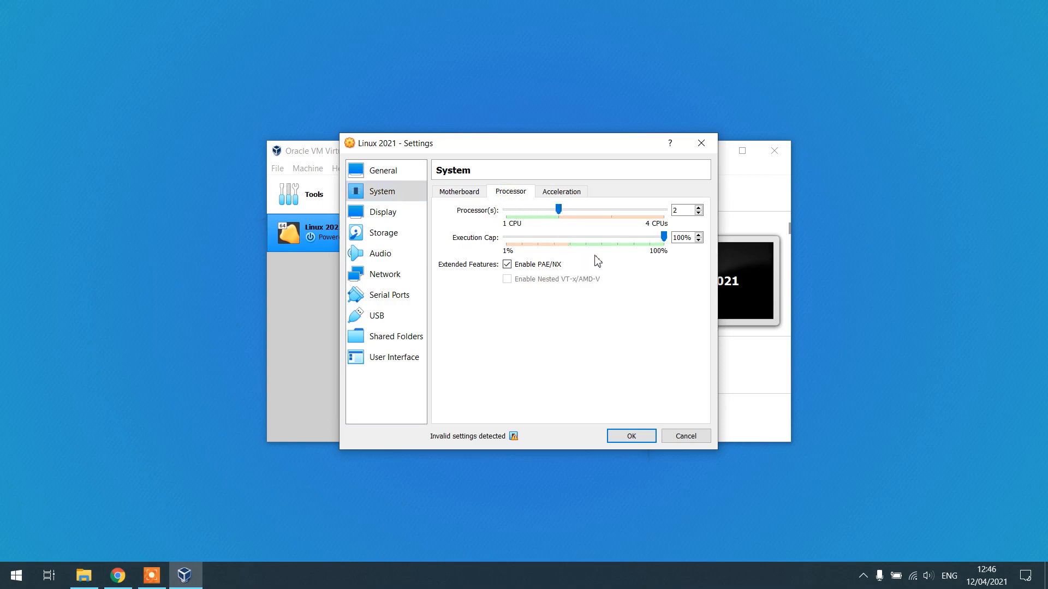
drag(663, 238, 573, 242)
click(667, 239)
Set the machine's video memory to 128 MB in the Display settings and save the settings.
click(386, 212)
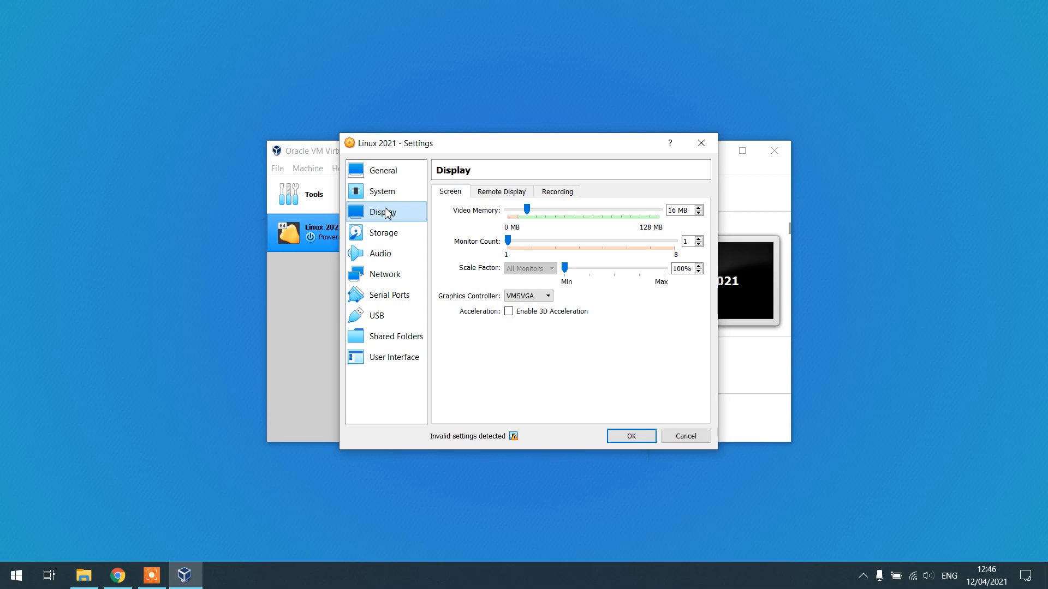
drag(527, 208, 671, 210)
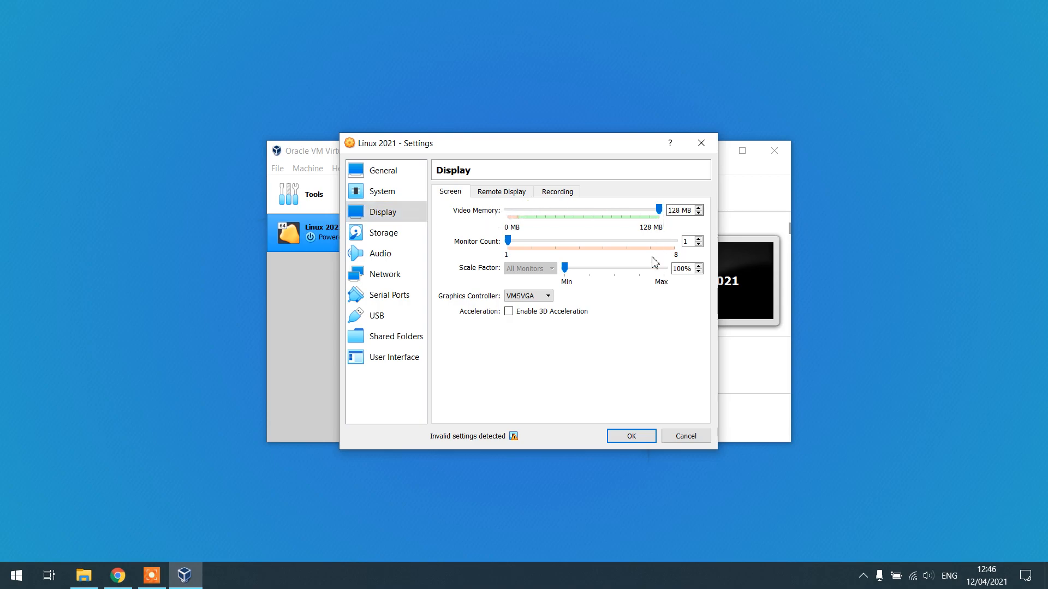
click(631, 436)
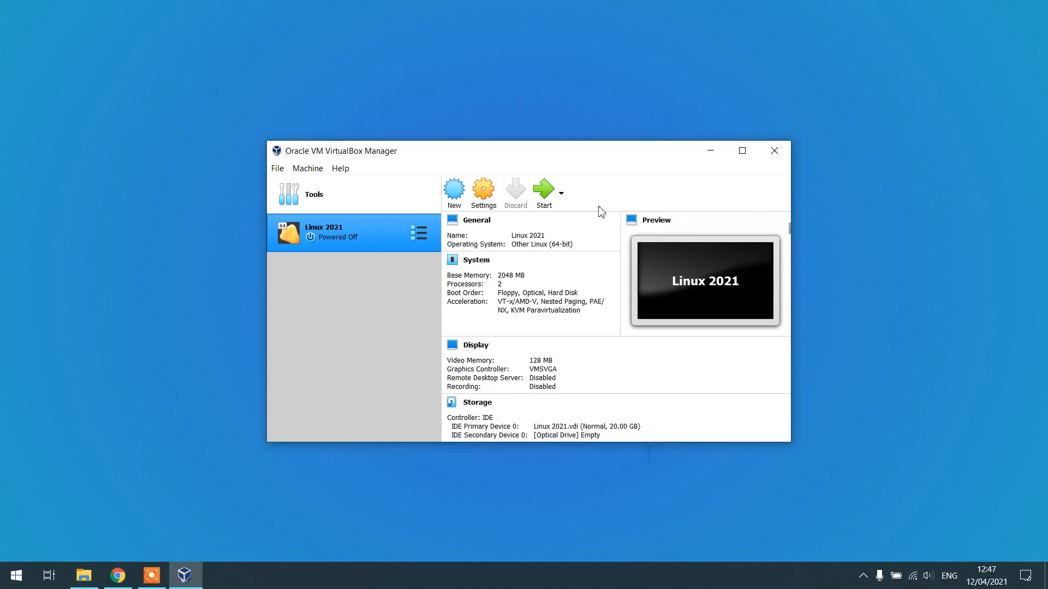
Start the Kali Linux virtual machine, minimise the VirtualBox Manager, and move the machine's window fully into view.
click(544, 193)
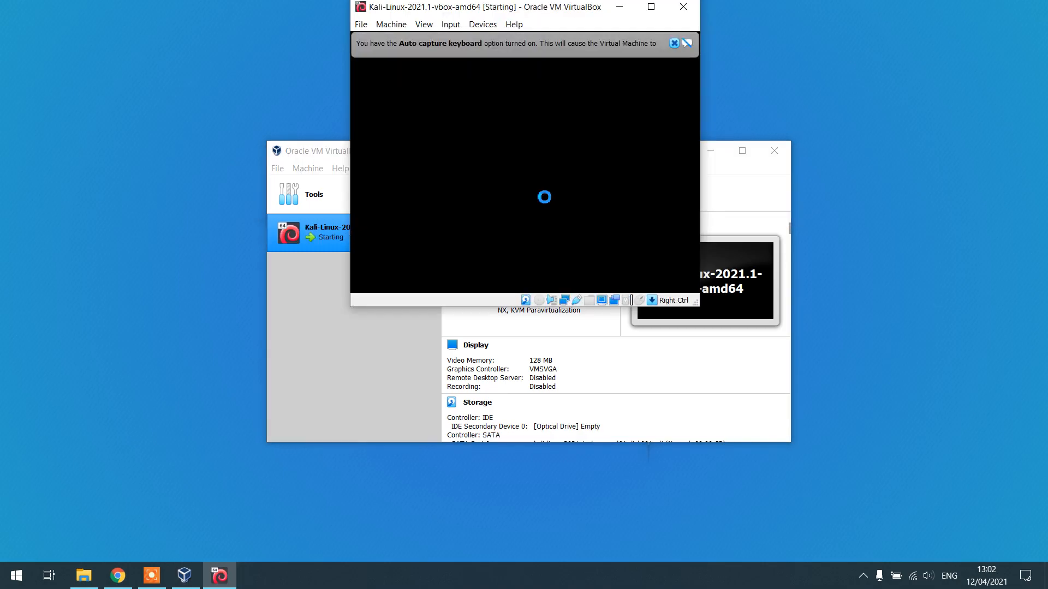
click(708, 146)
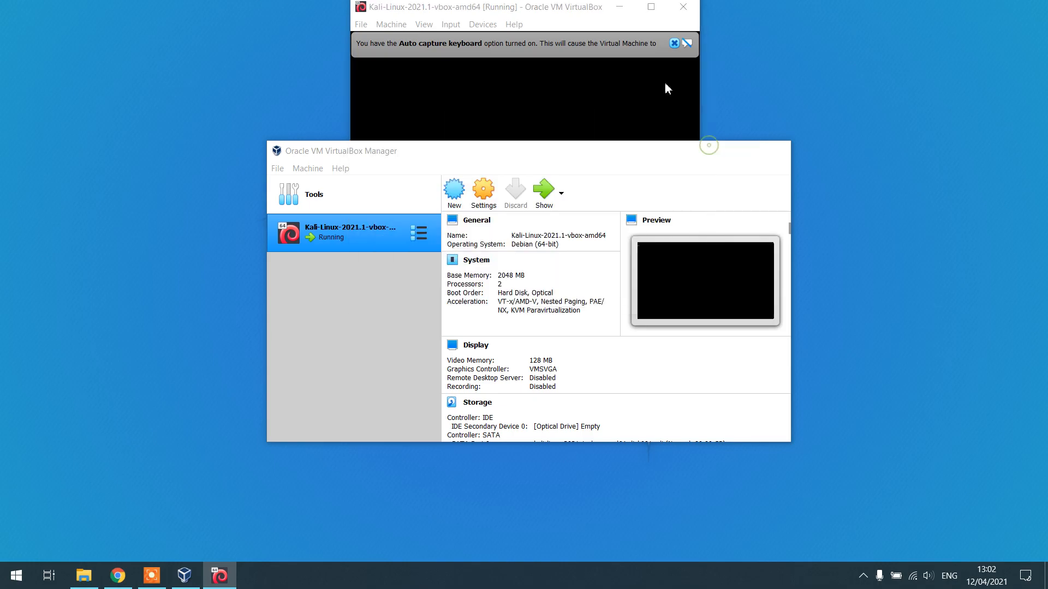
drag(556, 12, 557, 115)
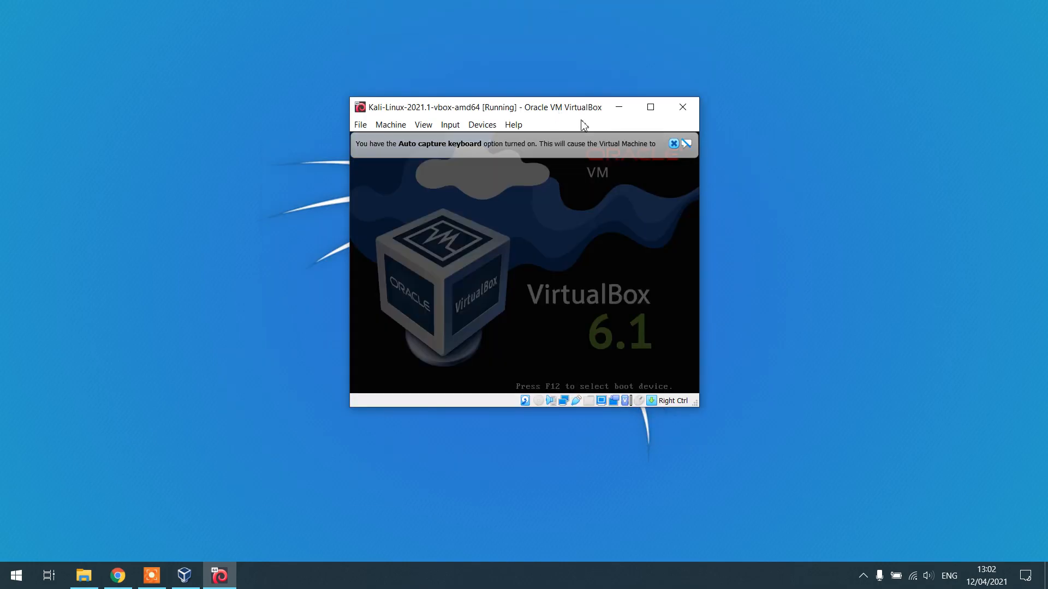
Enlarge the running Kali virtual machine's window in width and height and move it towards the middle of the desktop.
drag(702, 308, 892, 315)
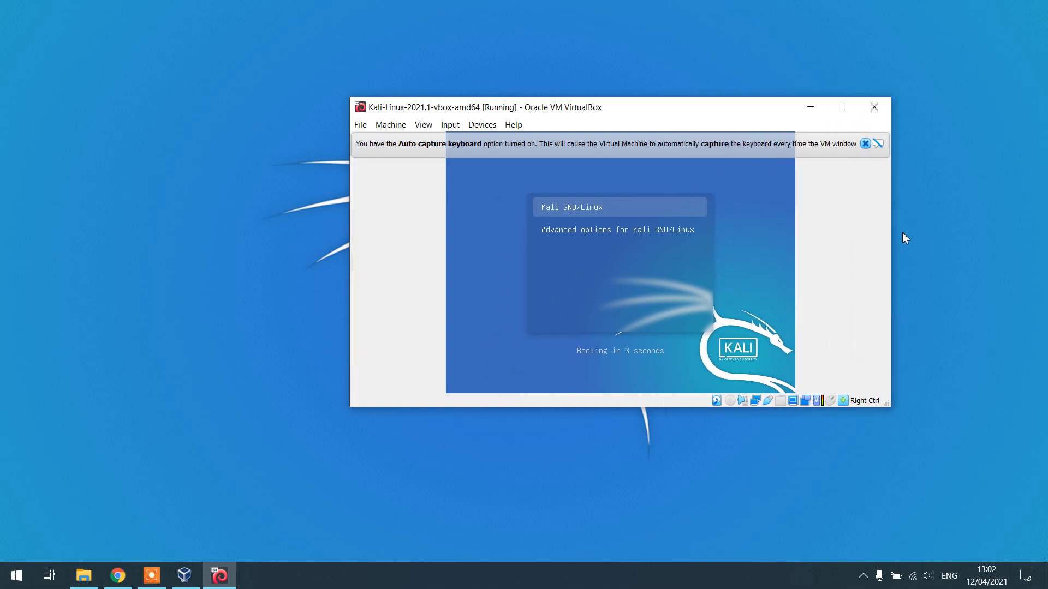
drag(646, 411, 648, 465)
drag(686, 114, 599, 100)
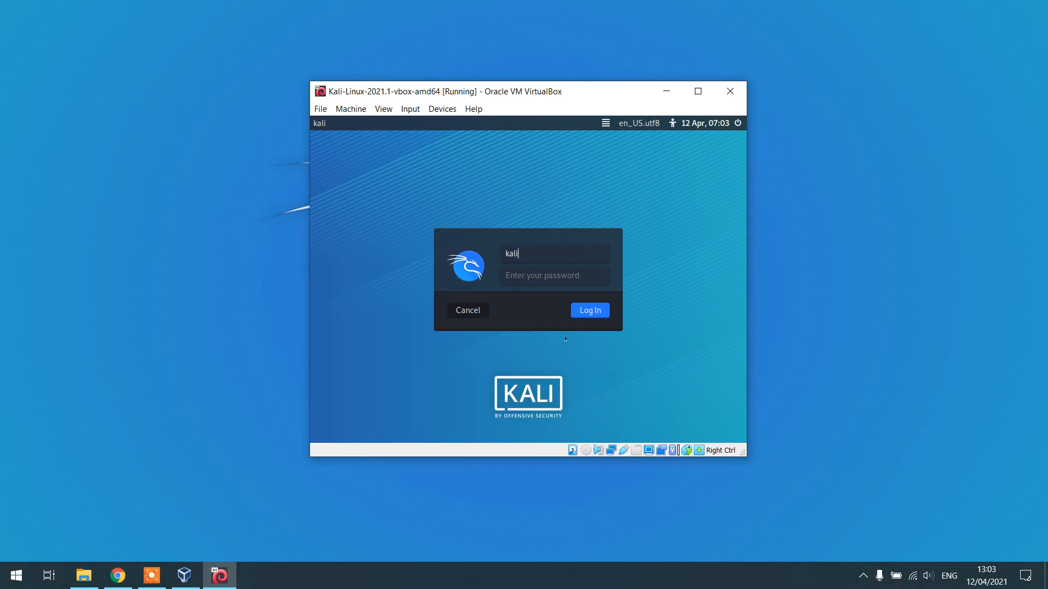
Enter the account password for the kali user on the login screen and log in.
key(Tab)
text(kali)
key(Return)
Maximise the virtual machine's window and switch it to full-screen mode, accepting the switch.
drag(707, 100, 627, 110)
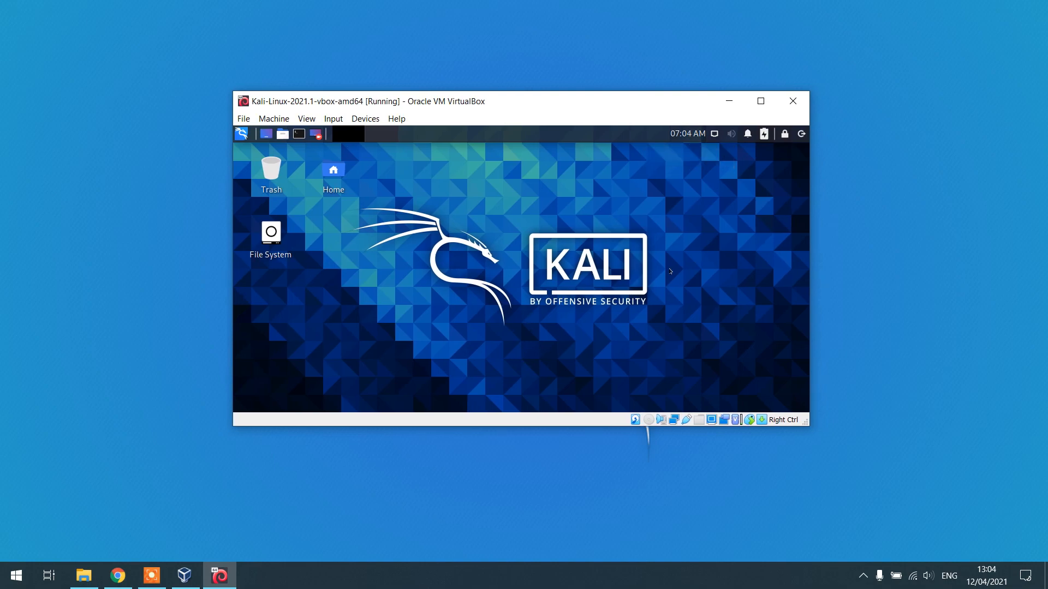
click(761, 103)
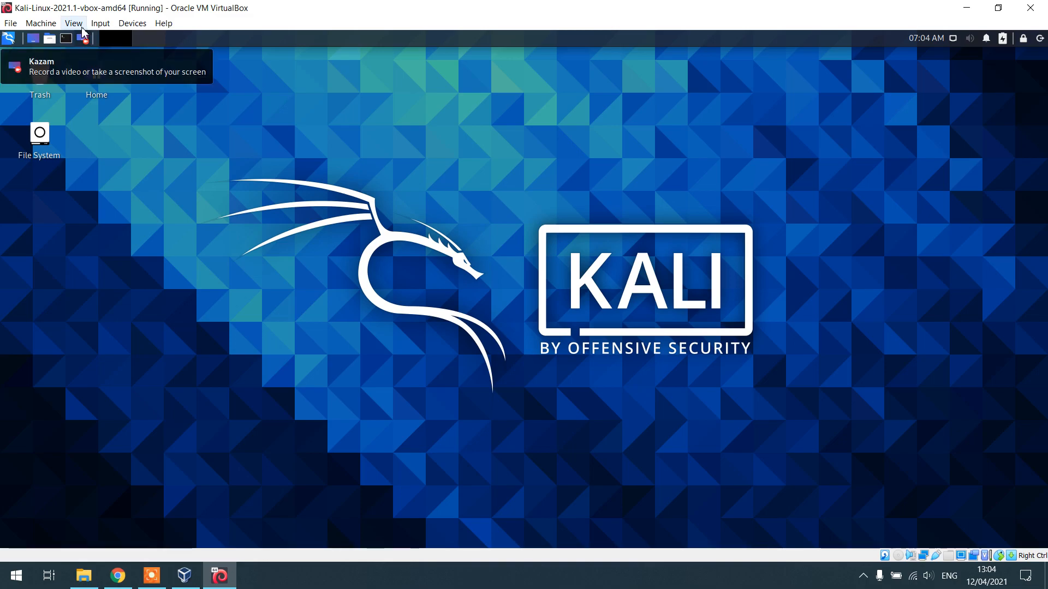
click(79, 26)
click(87, 39)
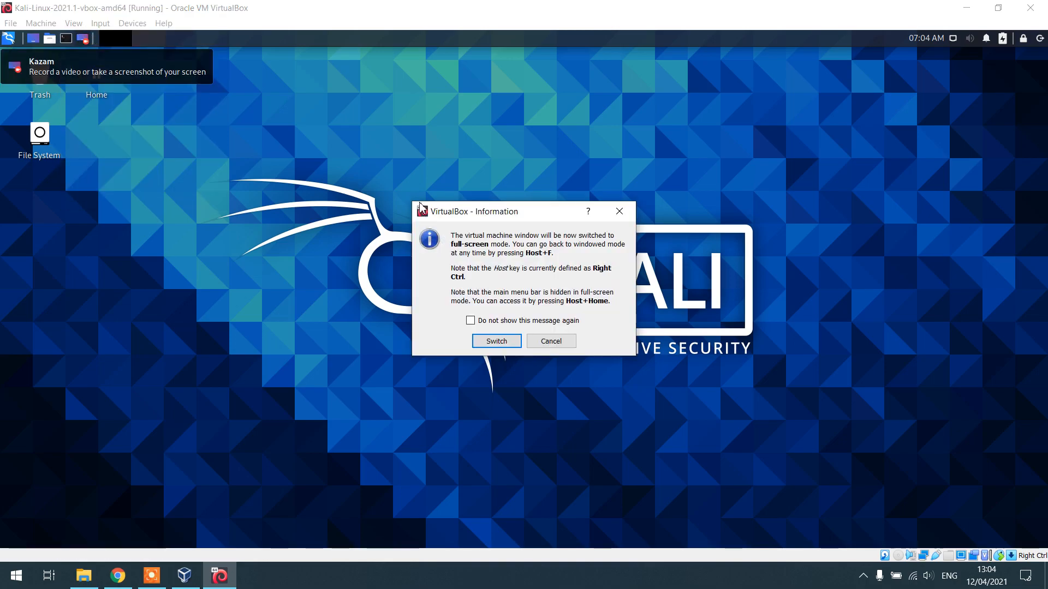
click(496, 341)
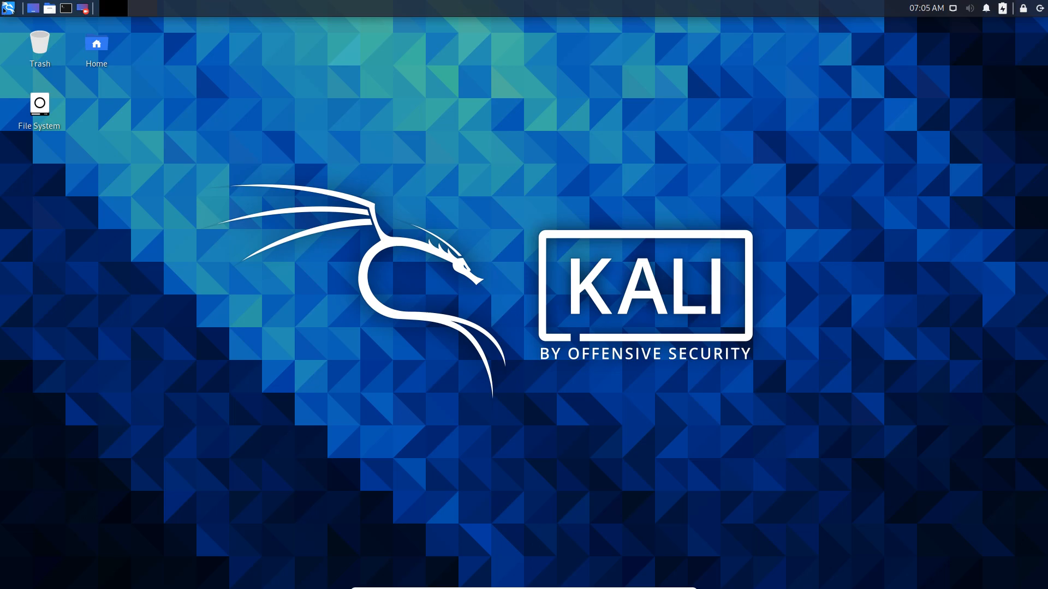
Look through the tool categories in Kali's applications menu, such as Social Engineering Tools and Information Gathering, and close the menu.
key(super)
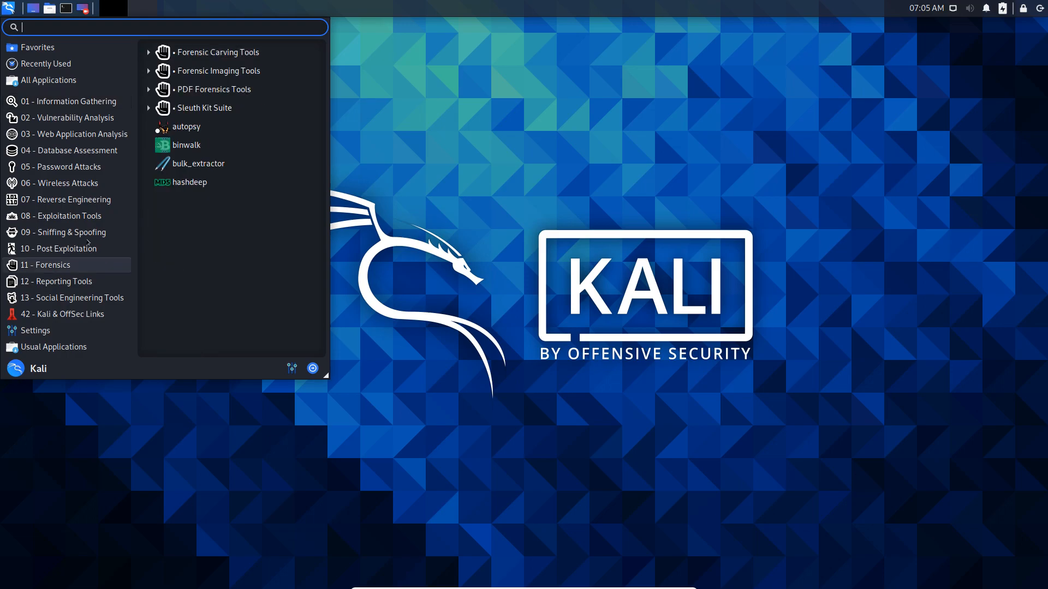
mouse_move(83, 161)
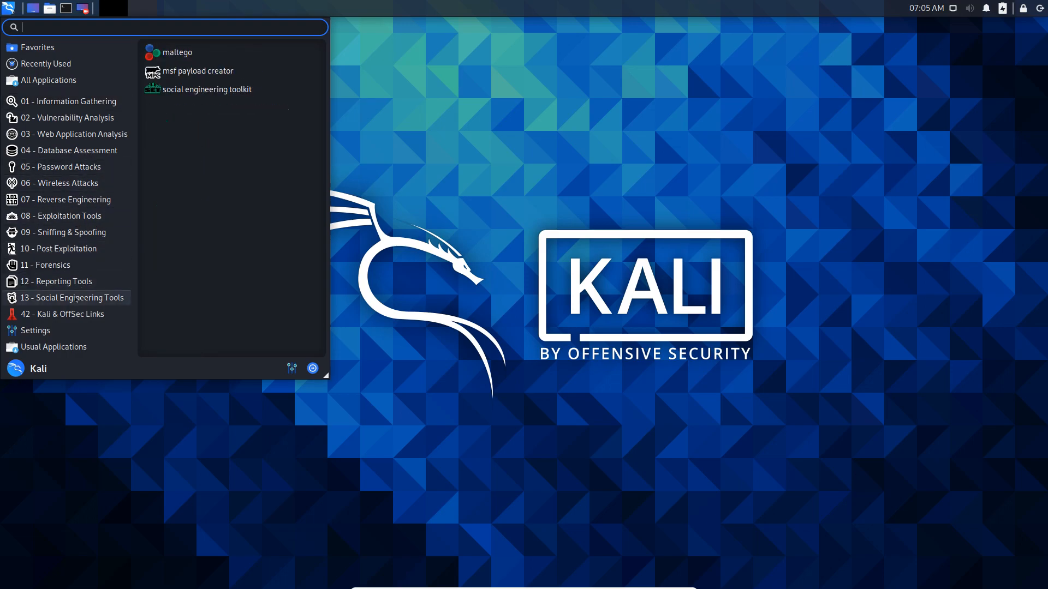
mouse_move(74, 102)
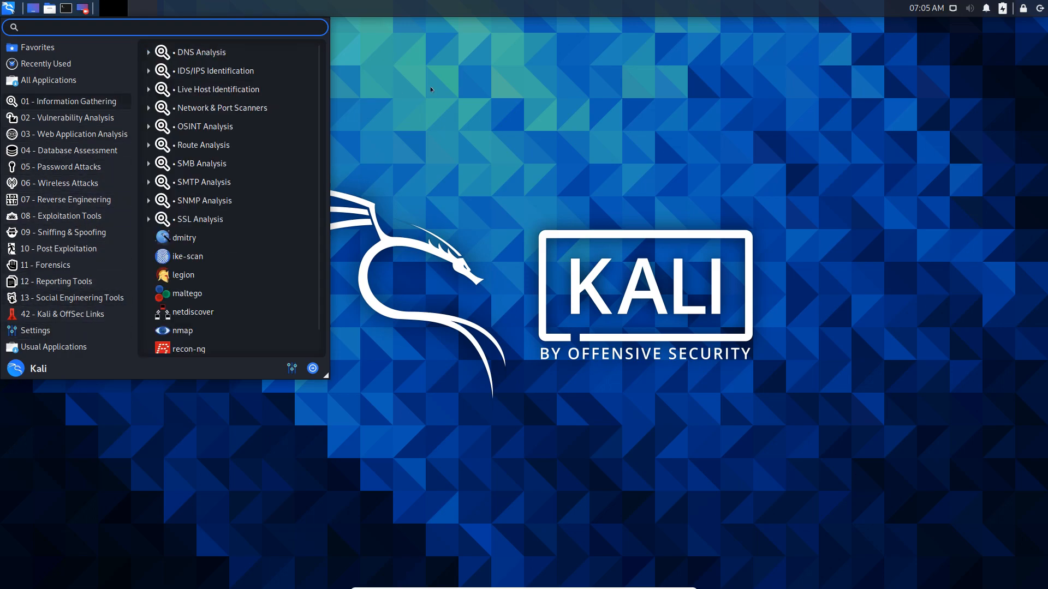
click(550, 138)
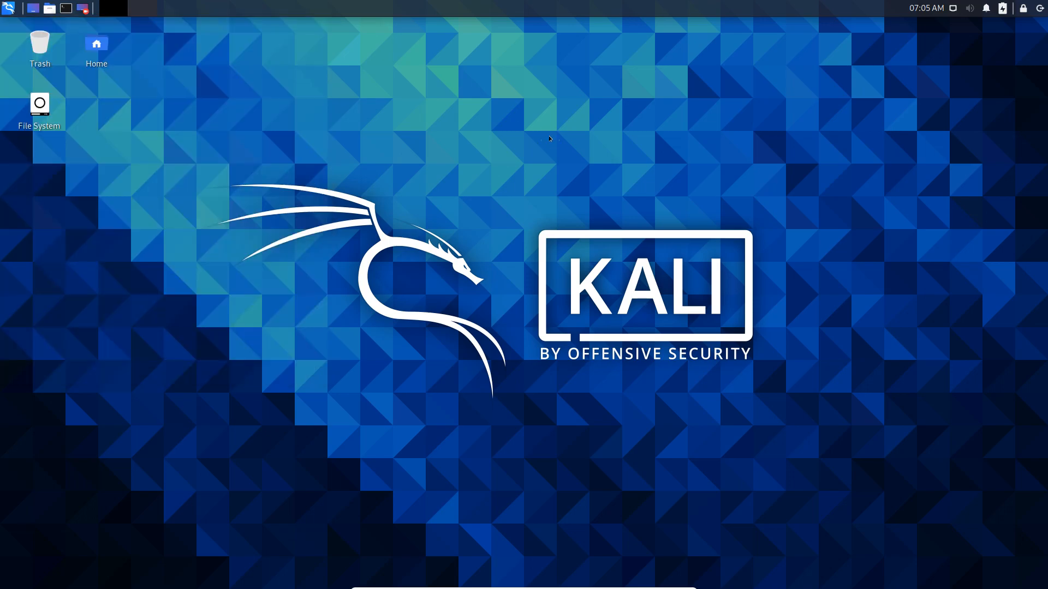
Open File System from the Kali desktop, browse the Downloads, Pictures, Music, Documents and Computer locations, and close the file manager.
double_click(40, 107)
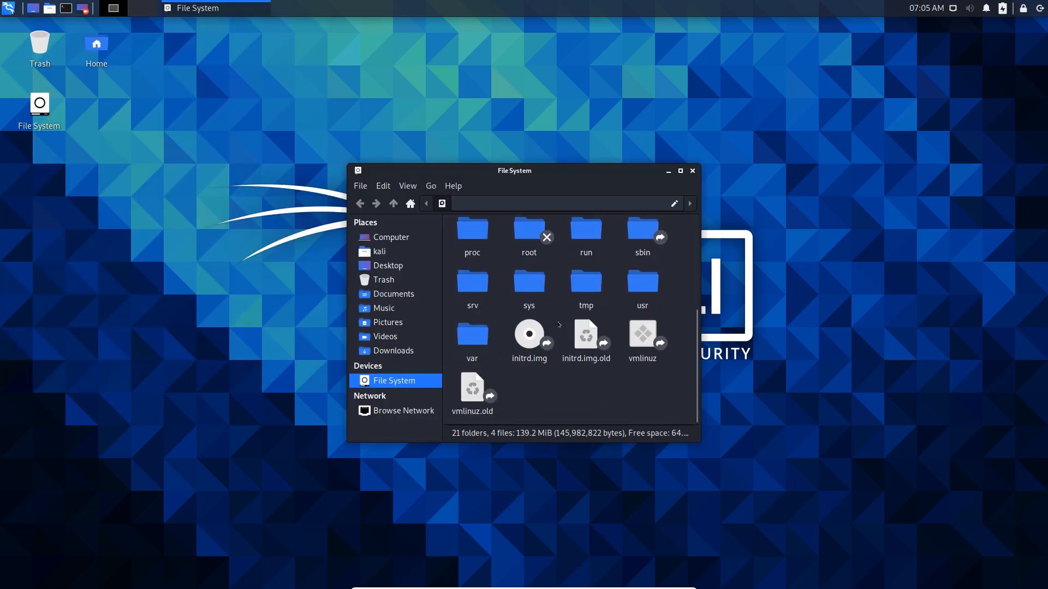
click(393, 350)
click(387, 322)
click(384, 307)
click(397, 295)
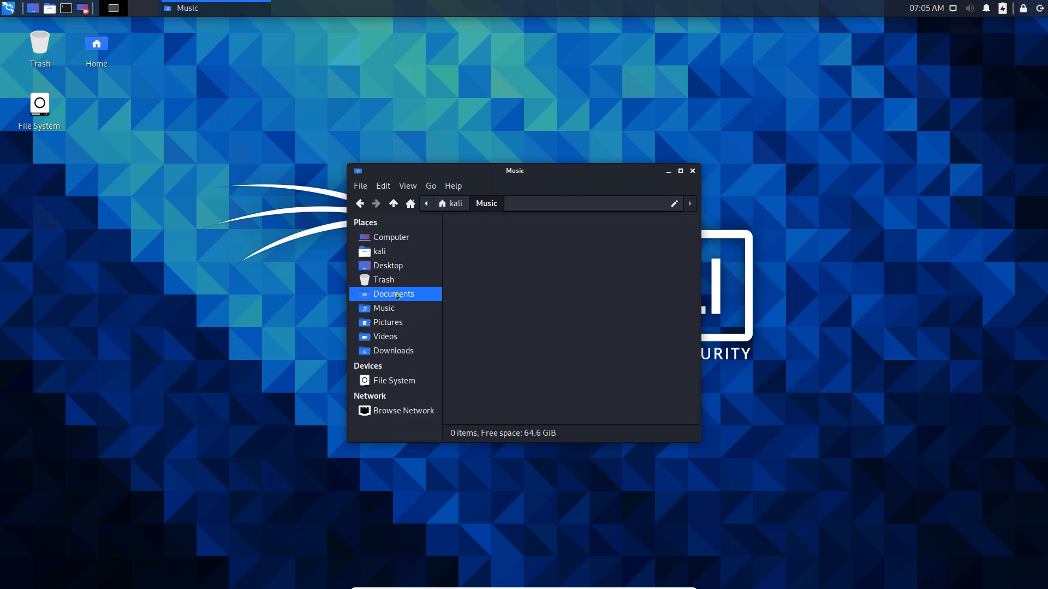
click(391, 237)
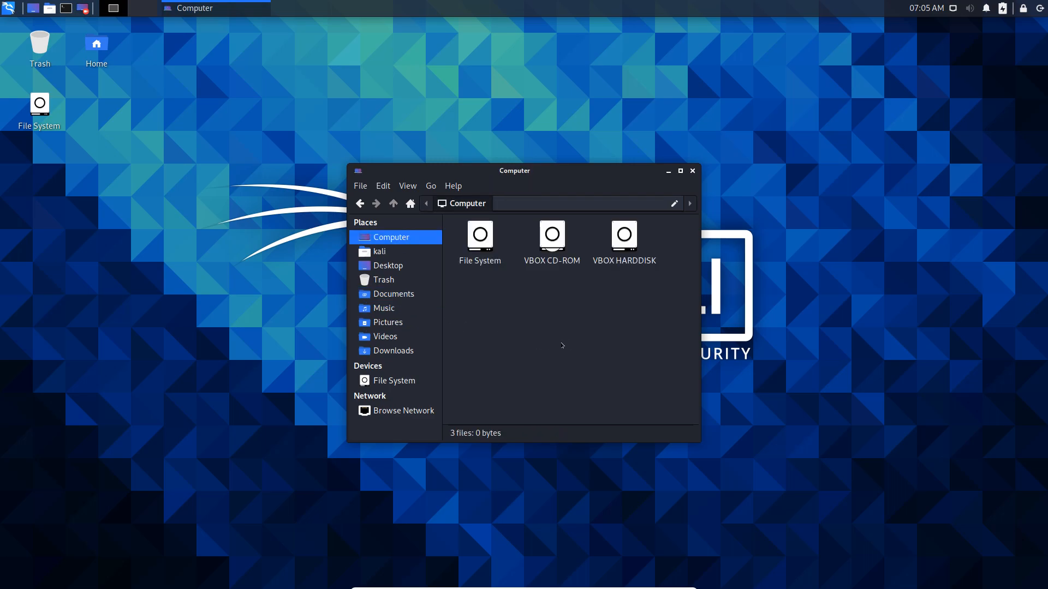
click(693, 171)
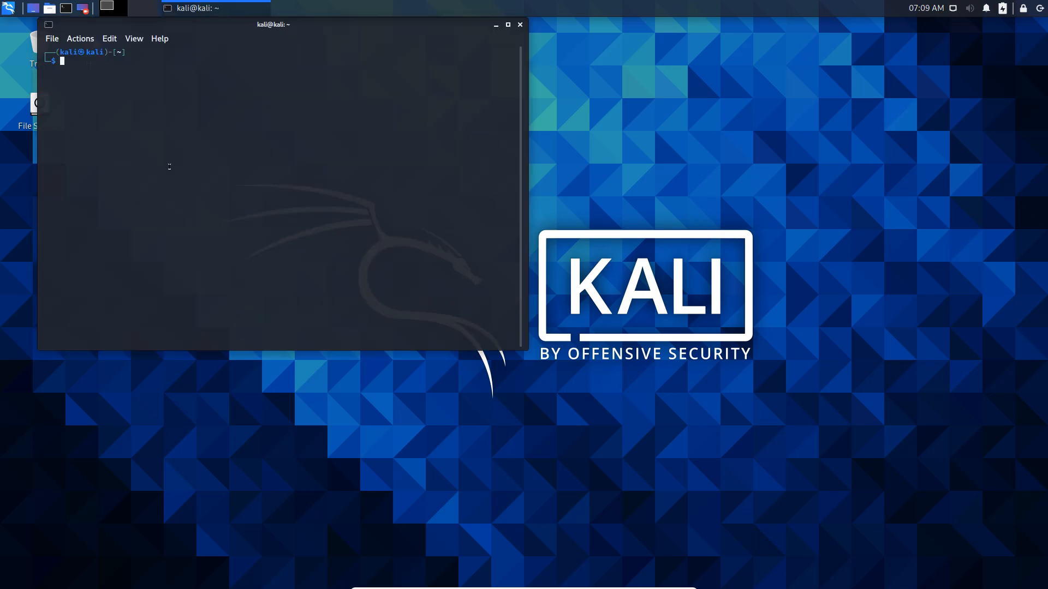
List the block devices with lsblk and the home folder's contents with ls in a terminal, and close the terminal.
text(lsblk)
key(Return)
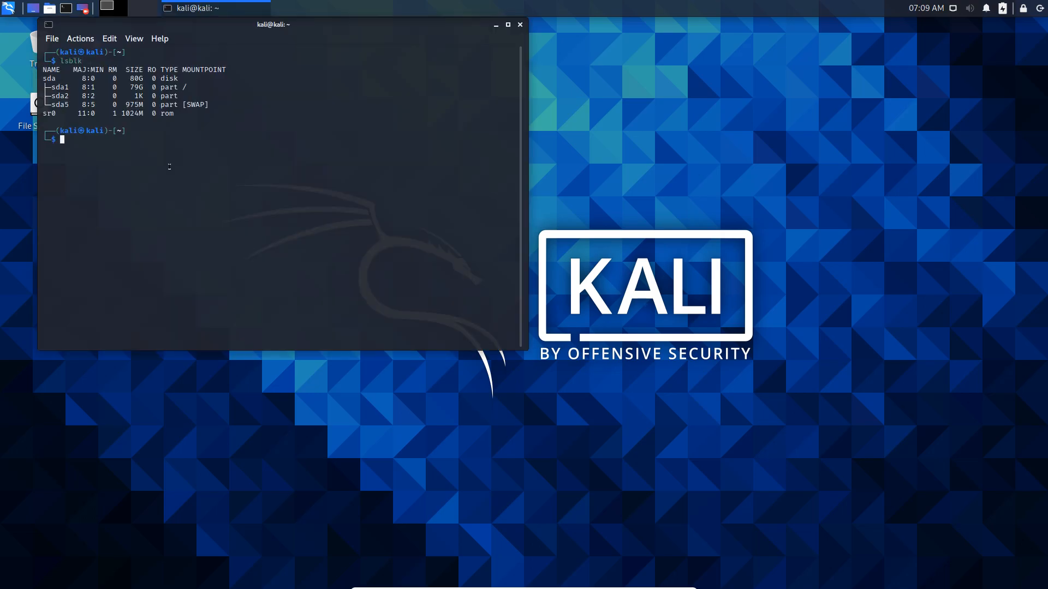
text(ls)
key(Return)
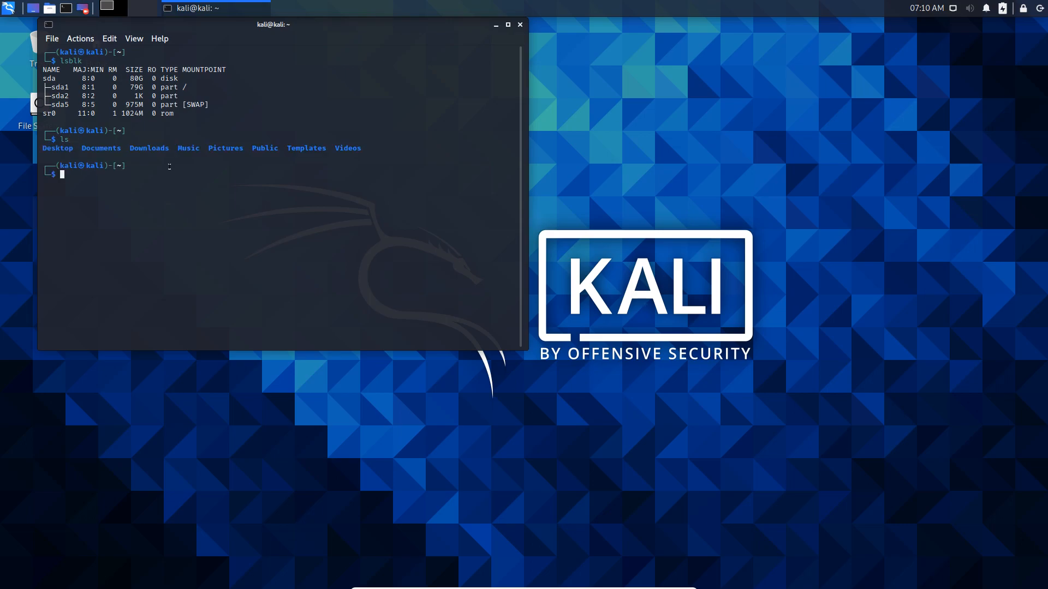
click(520, 25)
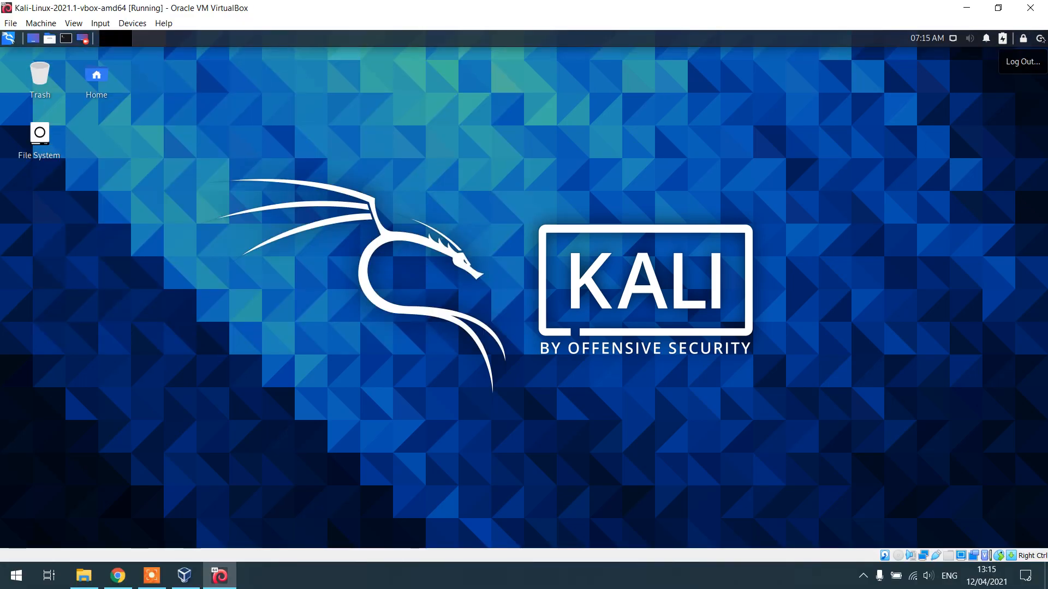
Log out of the current Kali desktop session.
click(1040, 39)
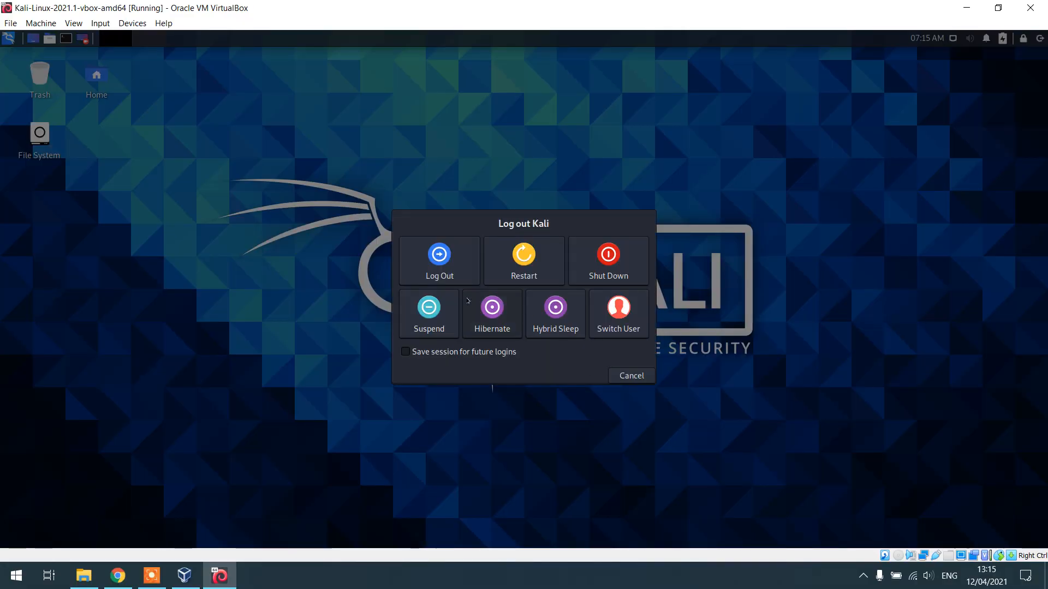
click(443, 268)
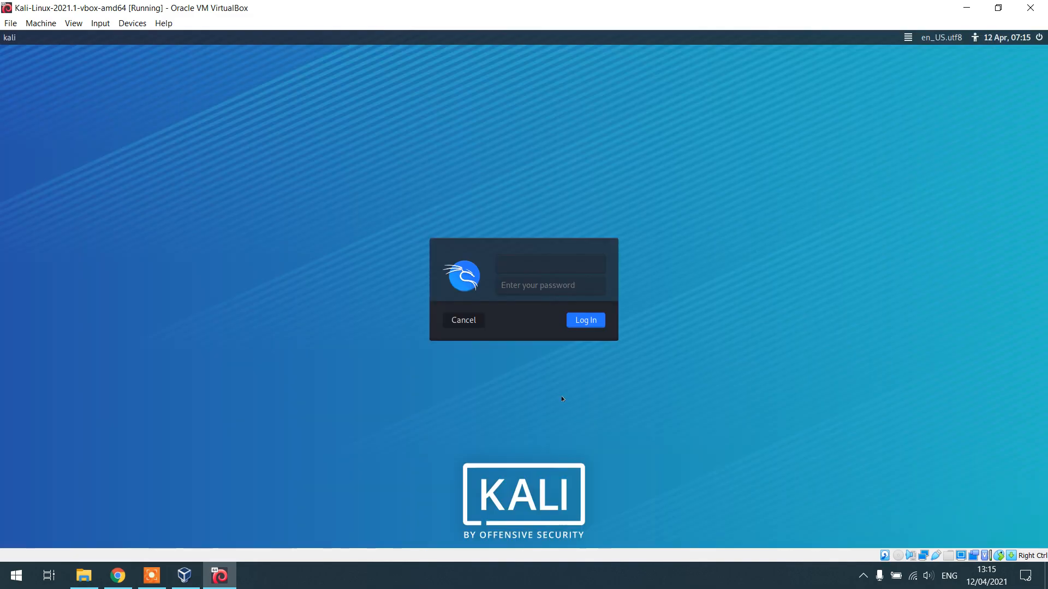
Shut down Kali from its login screen, confirm the shutdown, and close the VirtualBox Manager.
click(1039, 38)
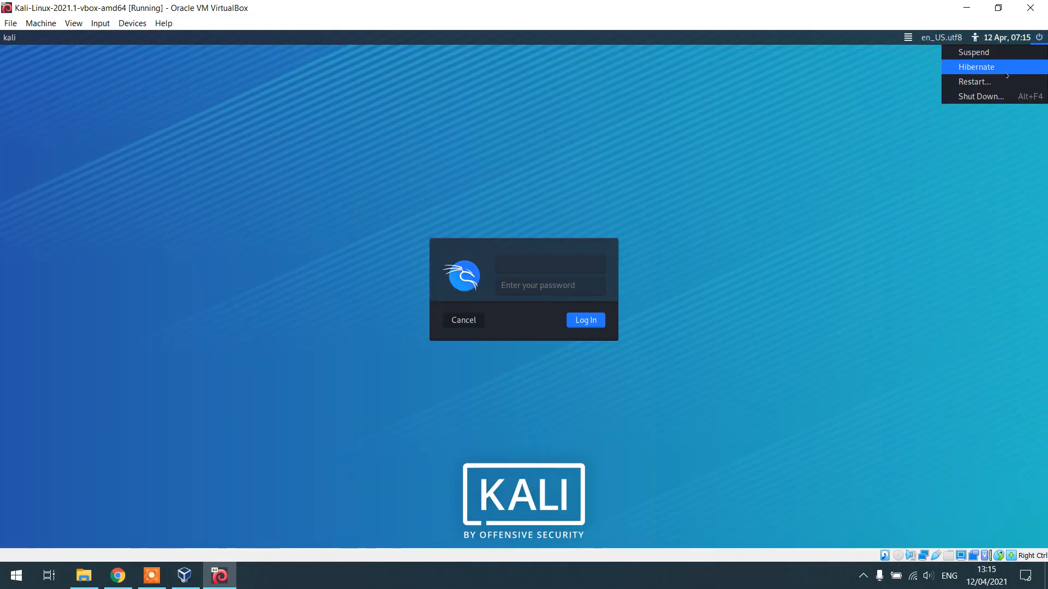
click(982, 96)
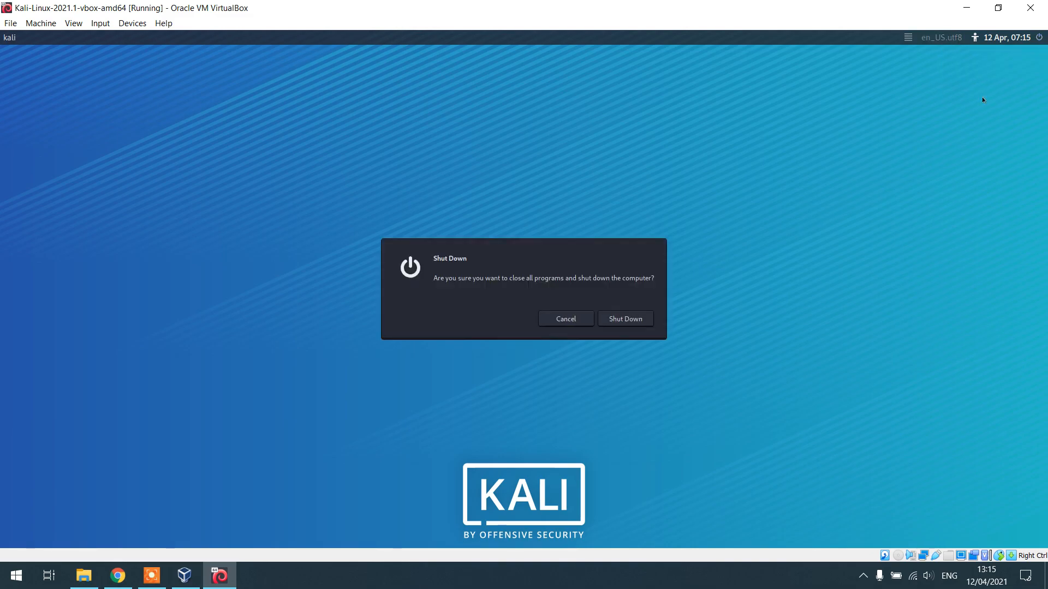
click(628, 320)
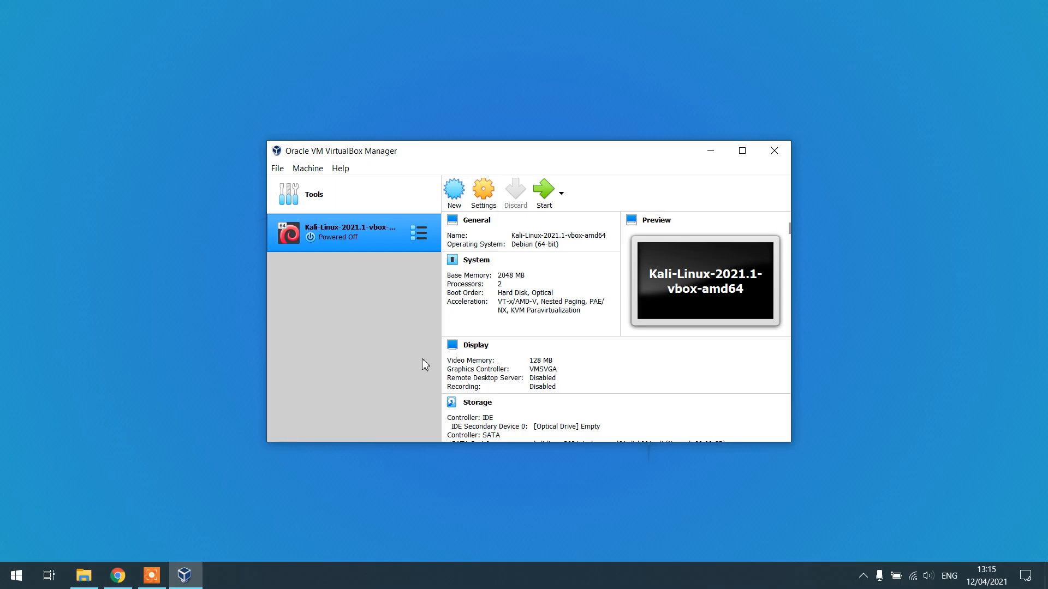
click(774, 150)
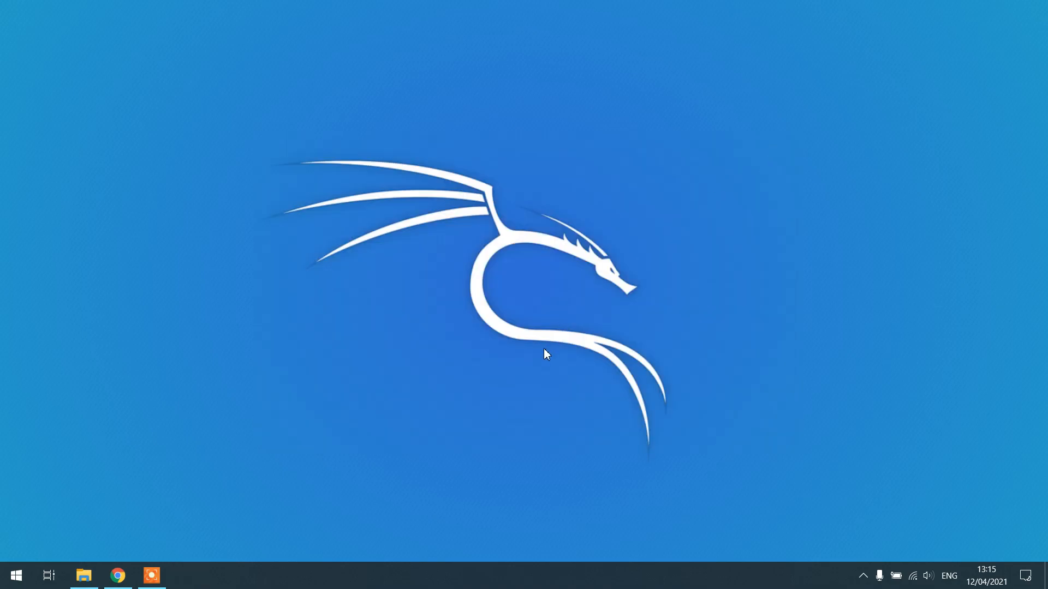